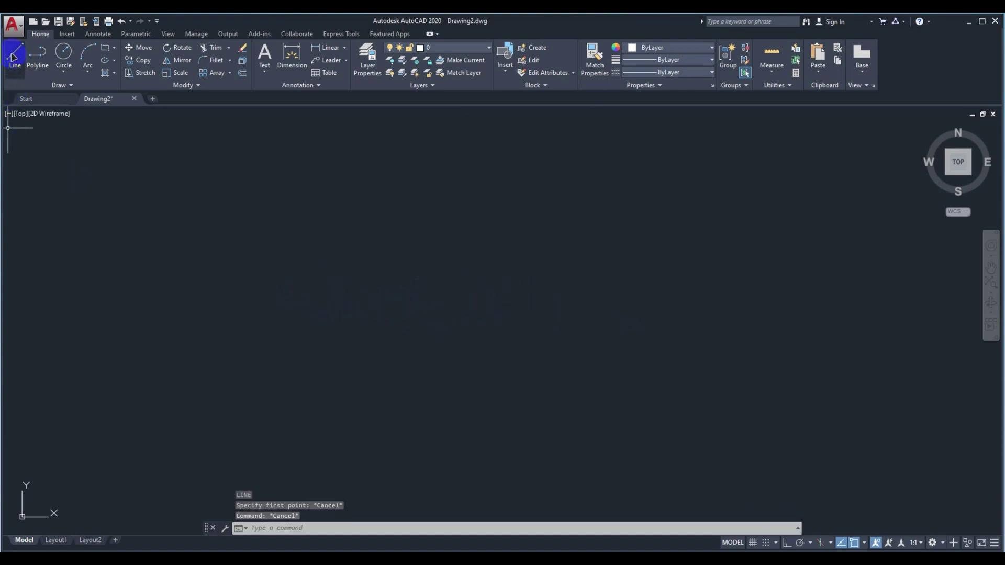
Turn on ortho mode and draw a horizontal line 10 units long in the empty drawing area.
{"action": "middle_click_drag", "start_coordinate": [447, 305], "coordinate": [452, 338]}
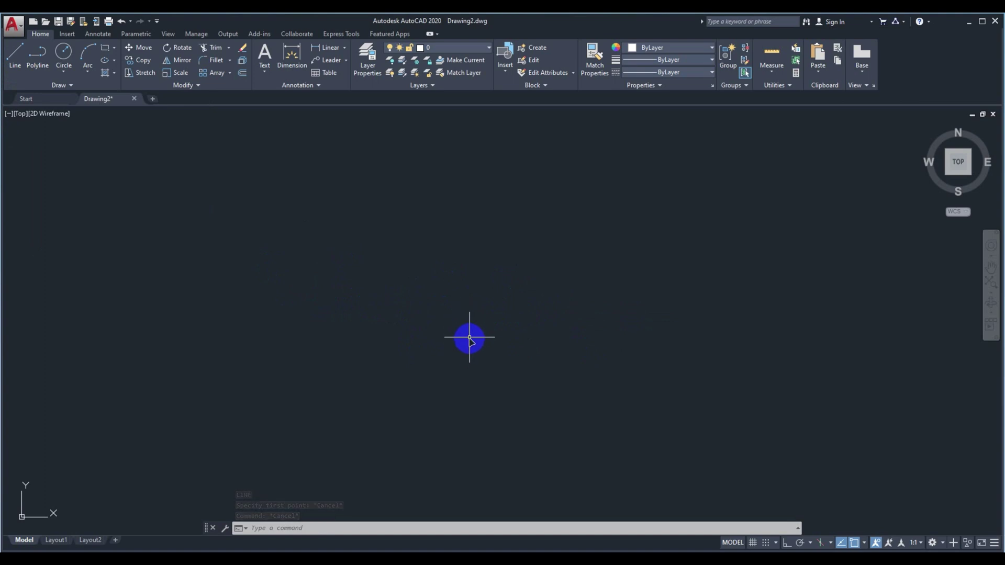
{"action": "key", "text": "Return"}
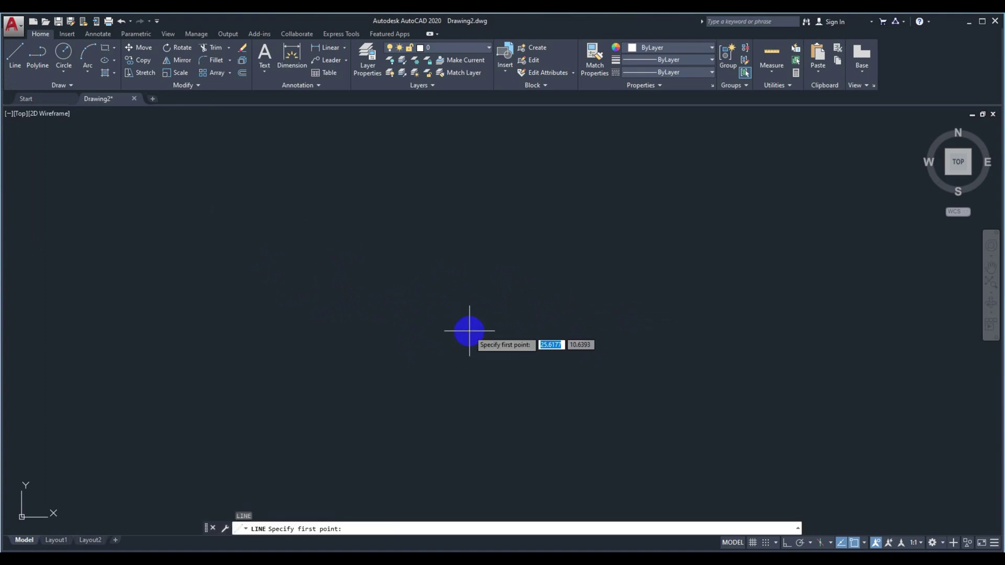
{"action": "left_click", "coordinate": [409, 228]}
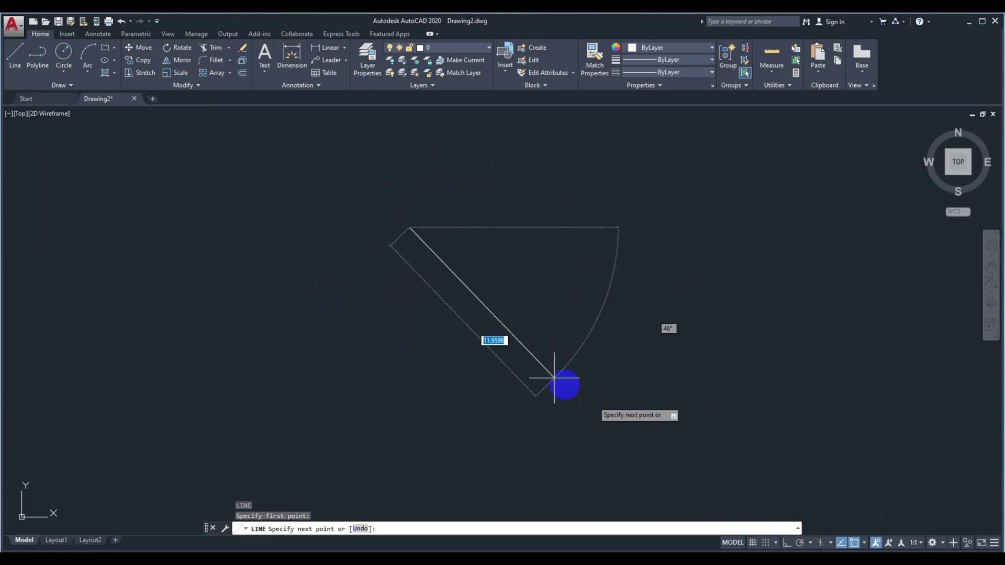
{"action": "left_click", "coordinate": [788, 543]}
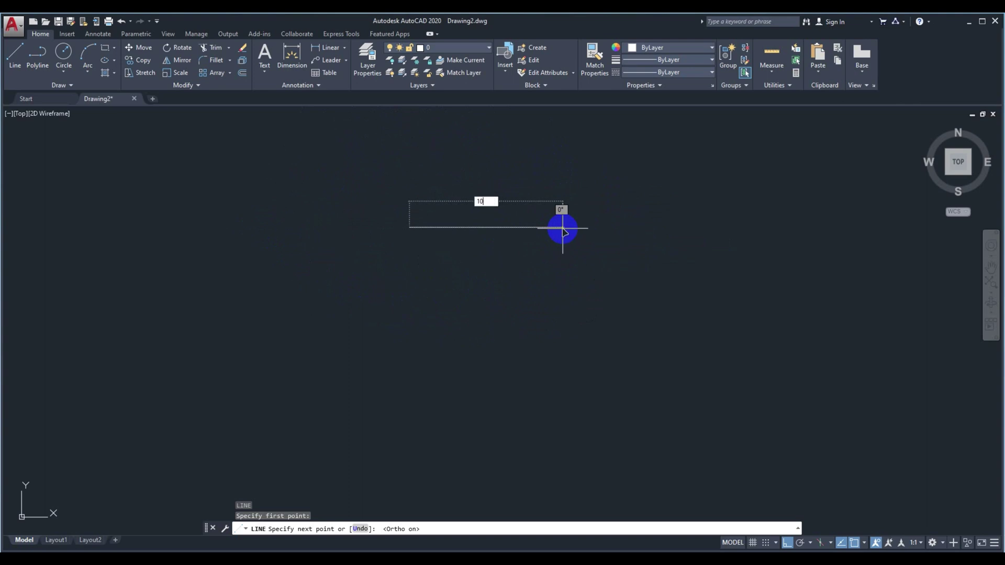
{"action": "key", "text": "Return"}
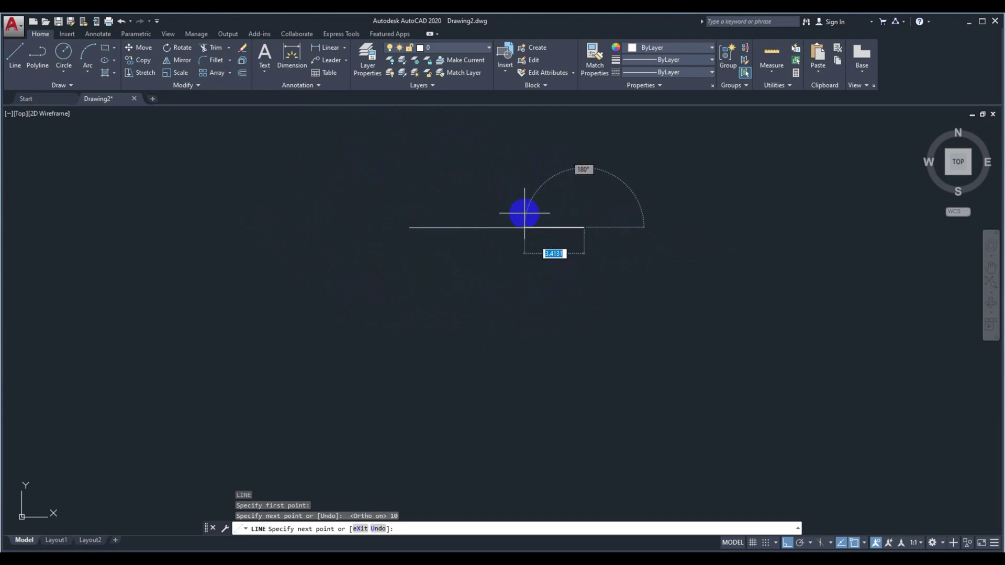
{"action": "key", "text": "Escape"}
{"action": "left_click", "coordinate": [558, 261]}
{"action": "left_click", "coordinate": [460, 188]}
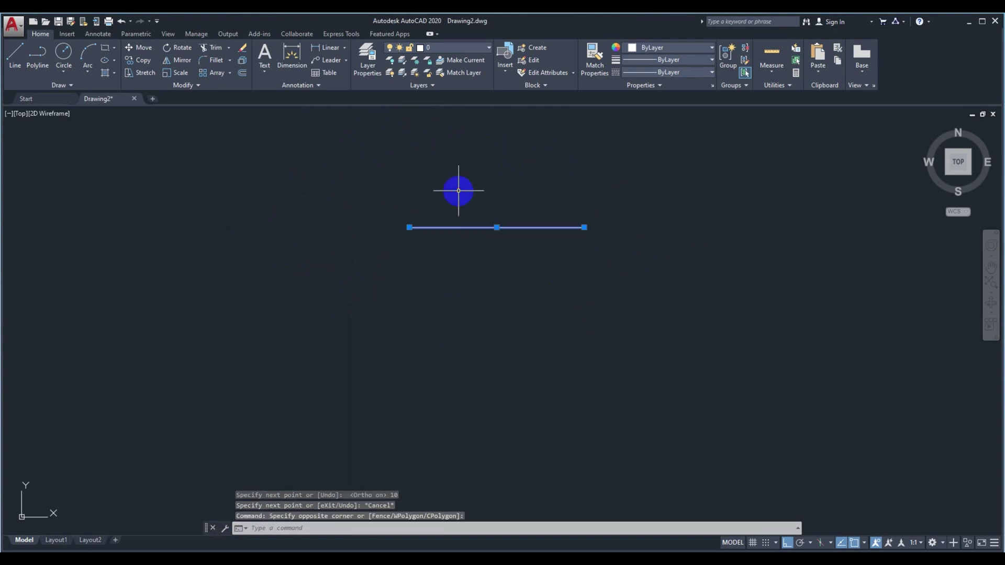
{"action": "left_click", "coordinate": [649, 289]}
{"action": "left_click", "coordinate": [482, 171]}
{"action": "key", "text": "Escape"}
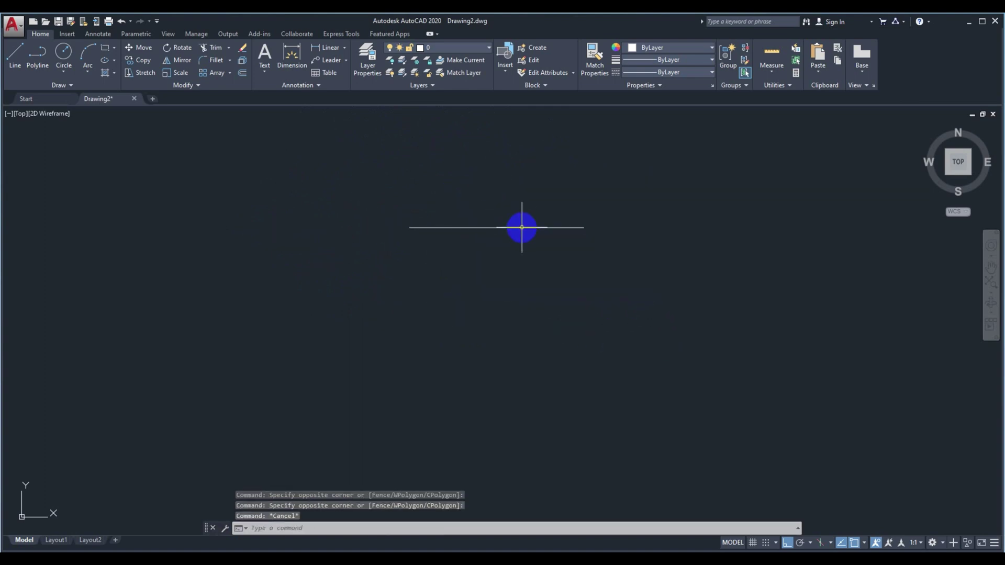
Draw a second horizontal line above the first, freehand and roughly equal to it in length.
{"action": "type", "text": "l"}
{"action": "key", "text": "Return"}
{"action": "left_click", "coordinate": [405, 173]}
{"action": "left_click", "coordinate": [581, 173]}
{"action": "key", "text": "Escape"}
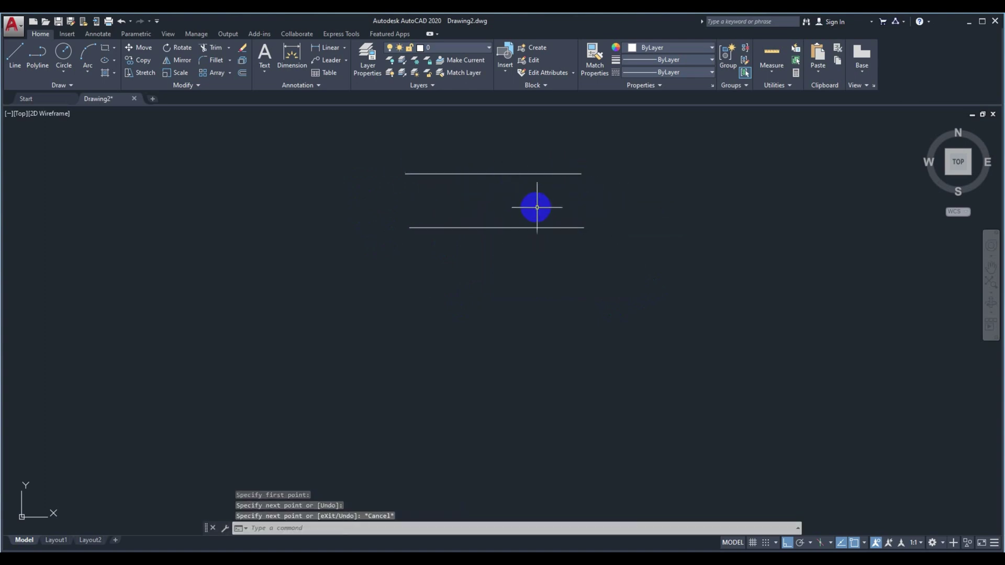
{"action": "left_click", "coordinate": [534, 206]}
{"action": "left_click", "coordinate": [464, 158]}
{"action": "key", "text": "Escape"}
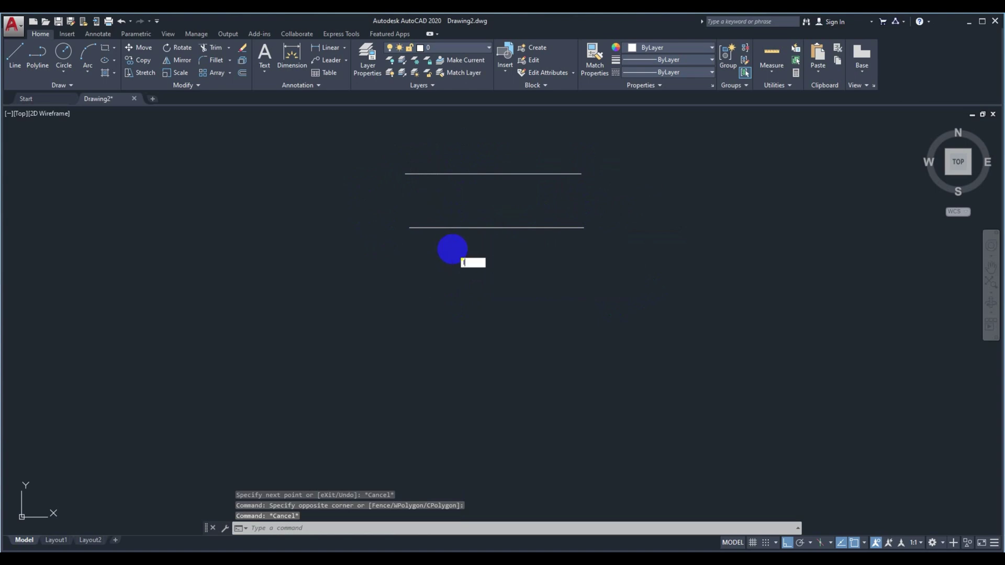
Draw a third horizontal line, 10 units long, below the two existing lines.
{"action": "type", "text": "l"}
{"action": "key", "text": "Return"}
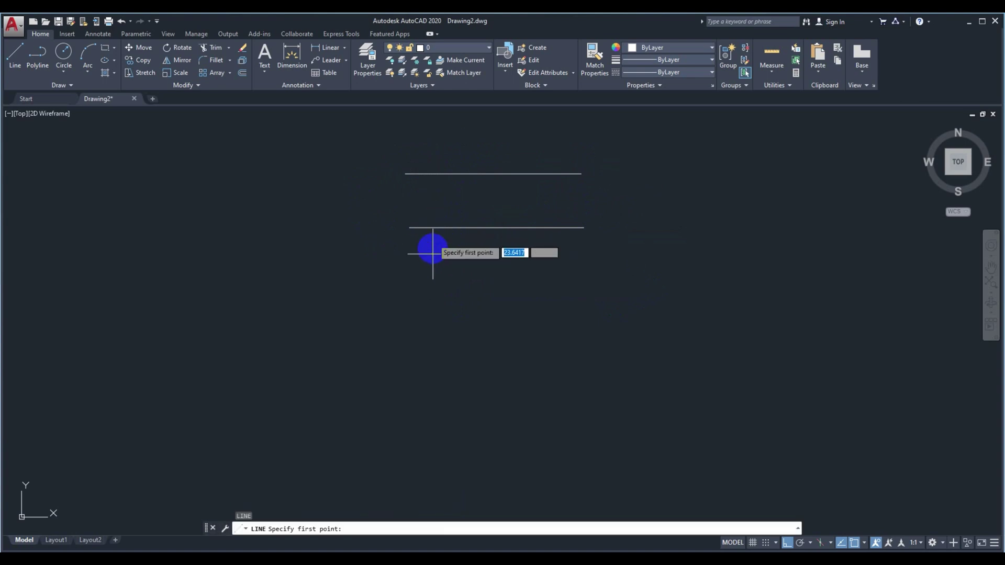
{"action": "key", "text": "Escape"}
{"action": "type", "text": "l"}
{"action": "key", "text": "Return"}
{"action": "left_click", "coordinate": [410, 284]}
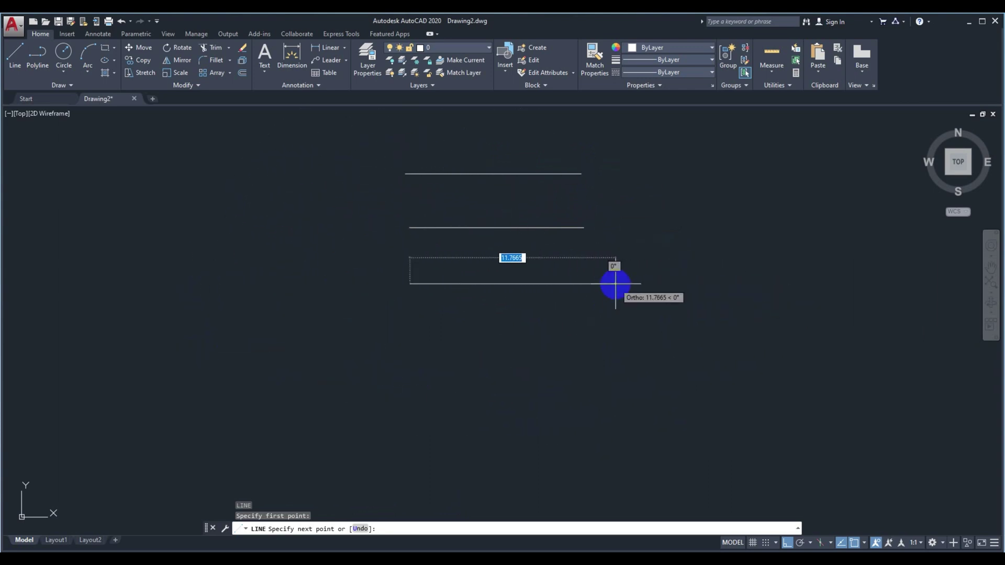
{"action": "key", "text": "Return"}
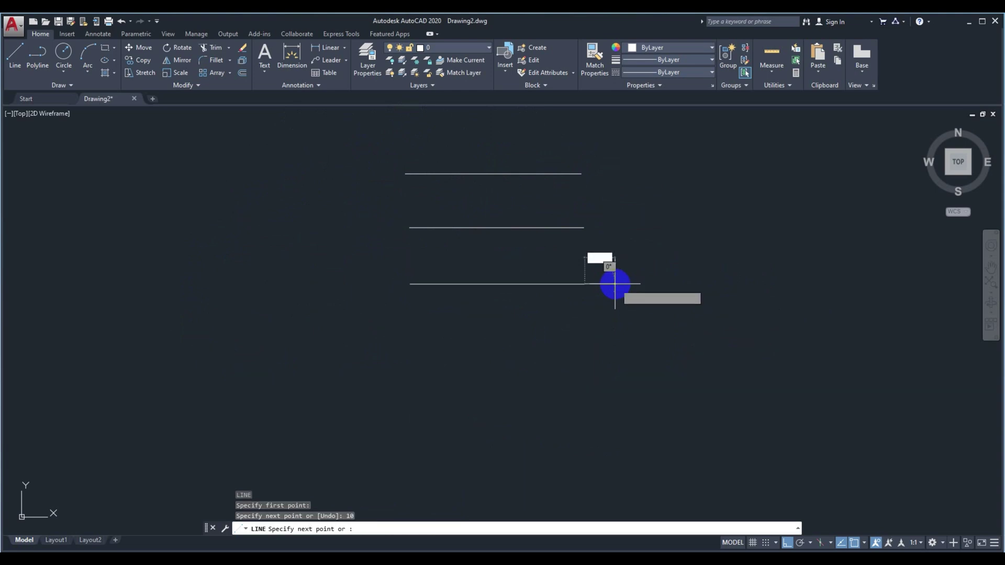
{"action": "key", "text": "Escape"}
Turn on polar tracking and set its angle increments to 45, 90, 135, 180 degrees.
{"action": "middle_click_drag", "start_coordinate": [527, 336], "coordinate": [534, 337]}
{"action": "middle_click_drag", "start_coordinate": [618, 309], "coordinate": [586, 318]}
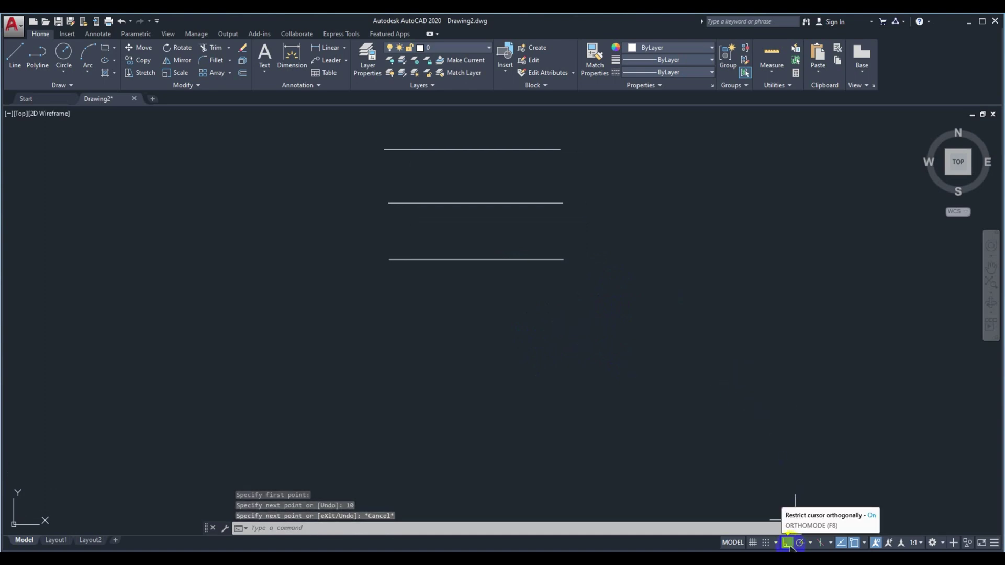
{"action": "middle_click_drag", "start_coordinate": [581, 319], "coordinate": [581, 316]}
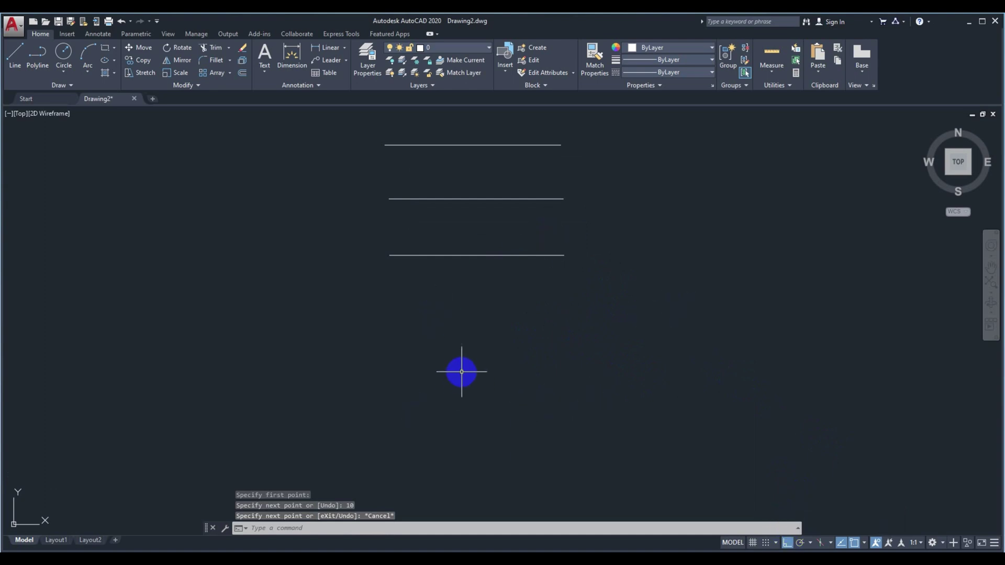
{"action": "key", "text": "Return"}
{"action": "left_click", "coordinate": [396, 329]}
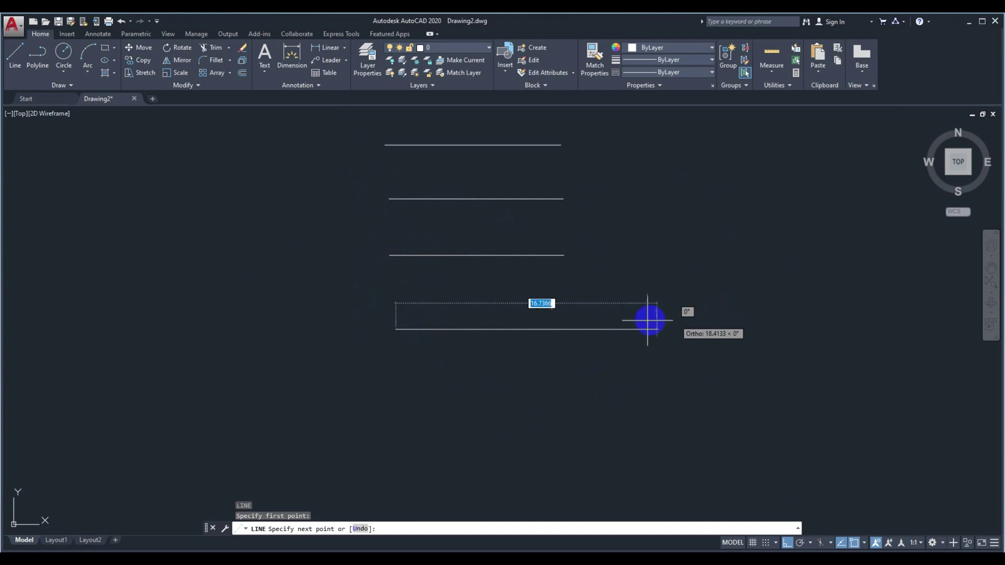
{"action": "left_click", "coordinate": [800, 543]}
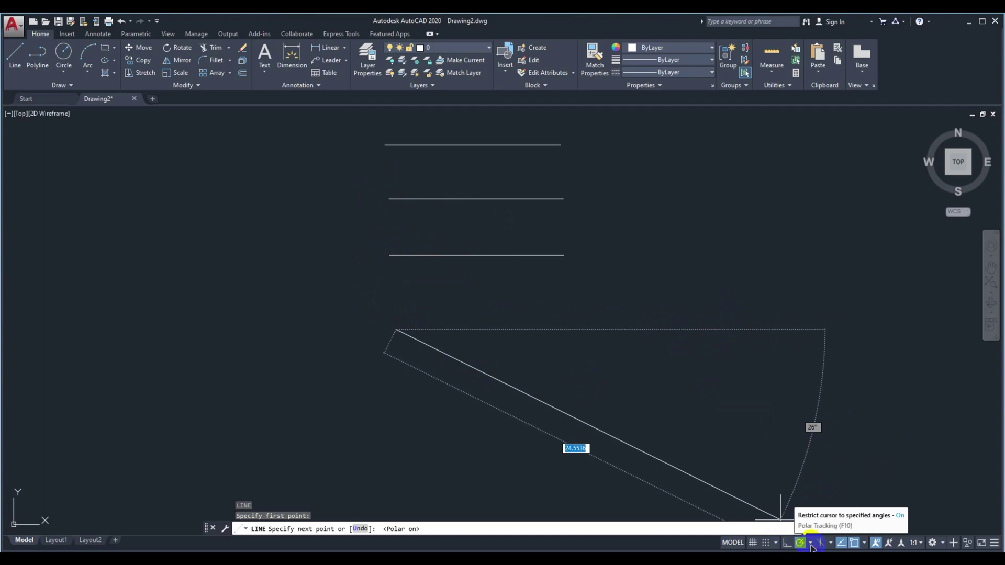
{"action": "left_click", "coordinate": [811, 543]}
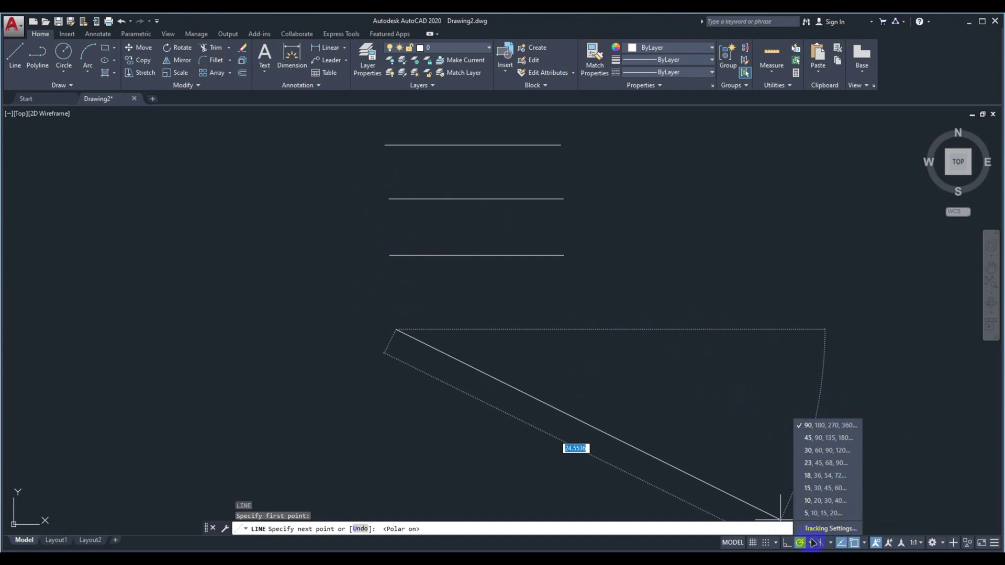
{"action": "left_click", "coordinate": [813, 543]}
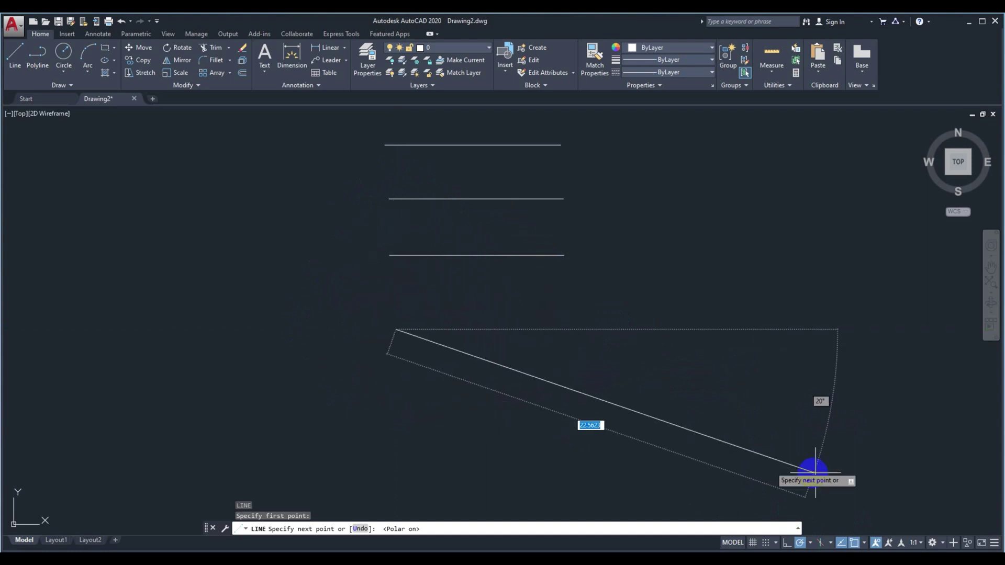
{"action": "left_click", "coordinate": [812, 543]}
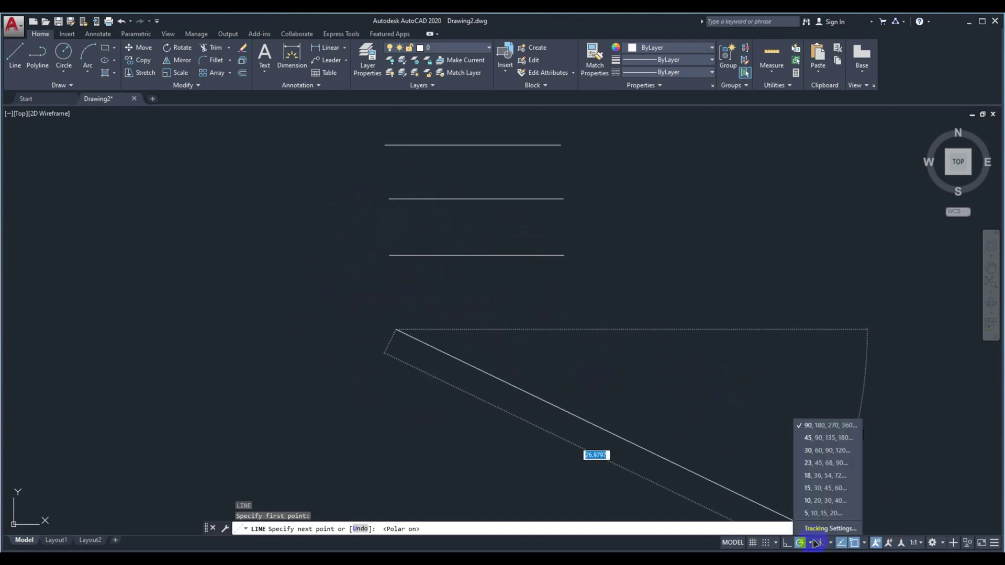
{"action": "left_click", "coordinate": [811, 444]}
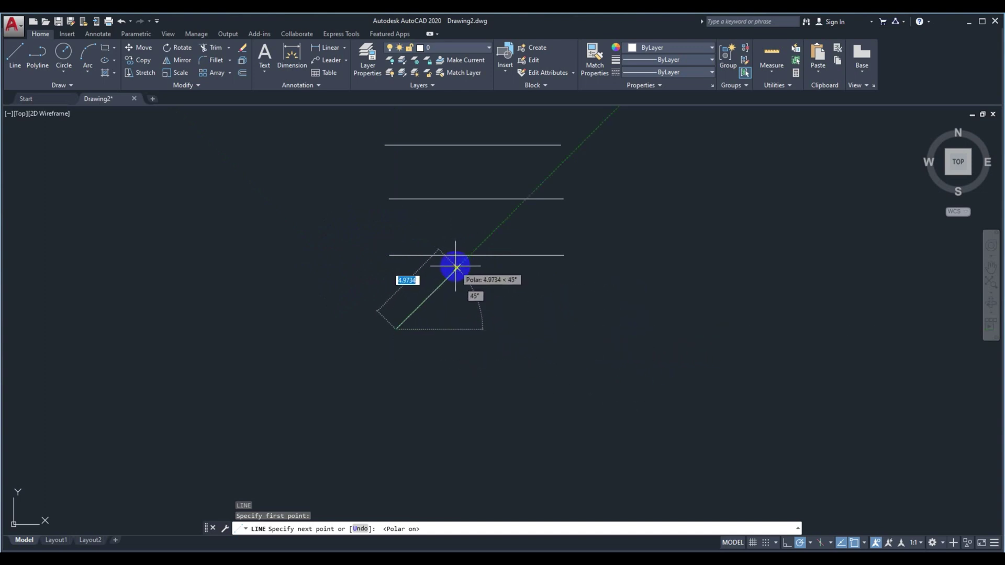
{"action": "key", "text": "Escape"}
{"action": "key", "text": "Escape"}
{"action": "key", "text": "Escape"}
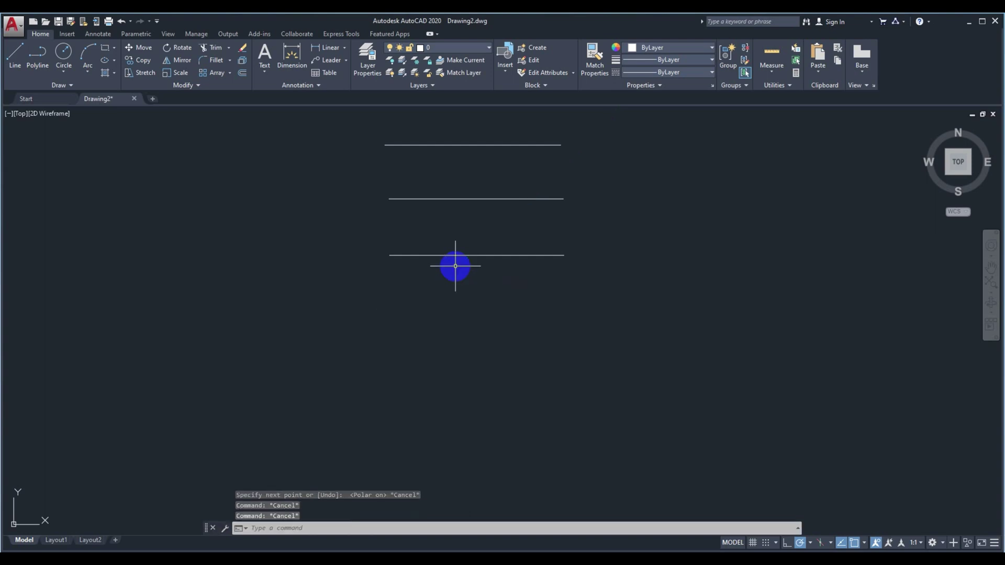
Draw a 10-unit line rising to the right at 45°, starting below the three horizontal lines.
{"action": "key", "text": "Return"}
{"action": "left_click", "coordinate": [387, 376]}
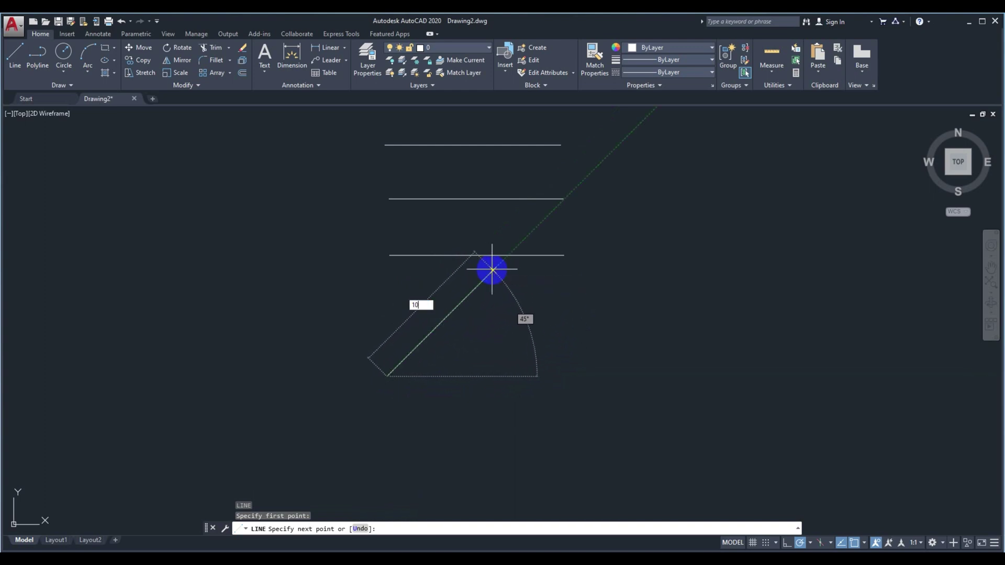
{"action": "type", "text": "10"}
{"action": "key", "text": "Return"}
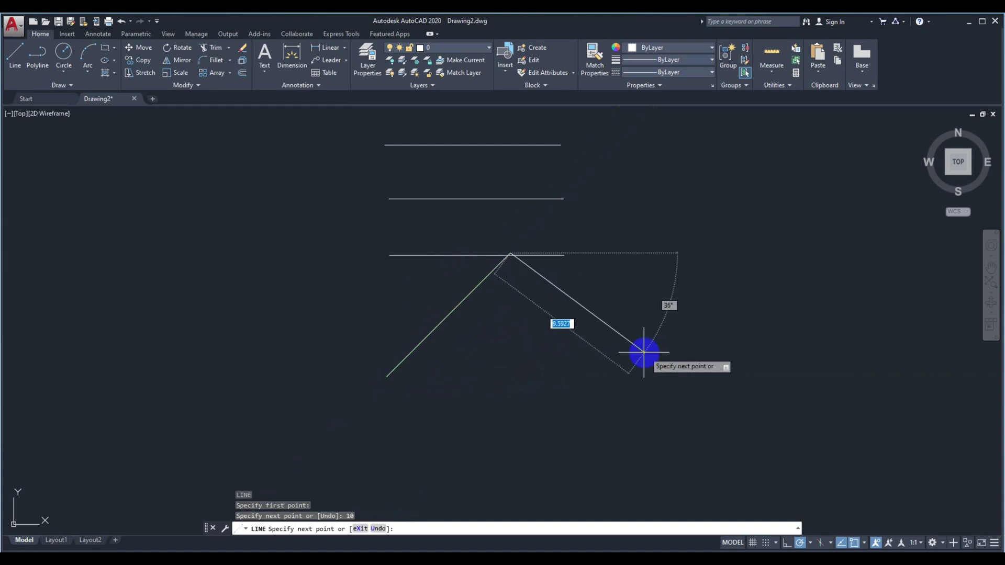
{"action": "key", "text": "Return"}
{"action": "left_click_drag", "start_coordinate": [465, 386], "coordinate": [311, 306]}
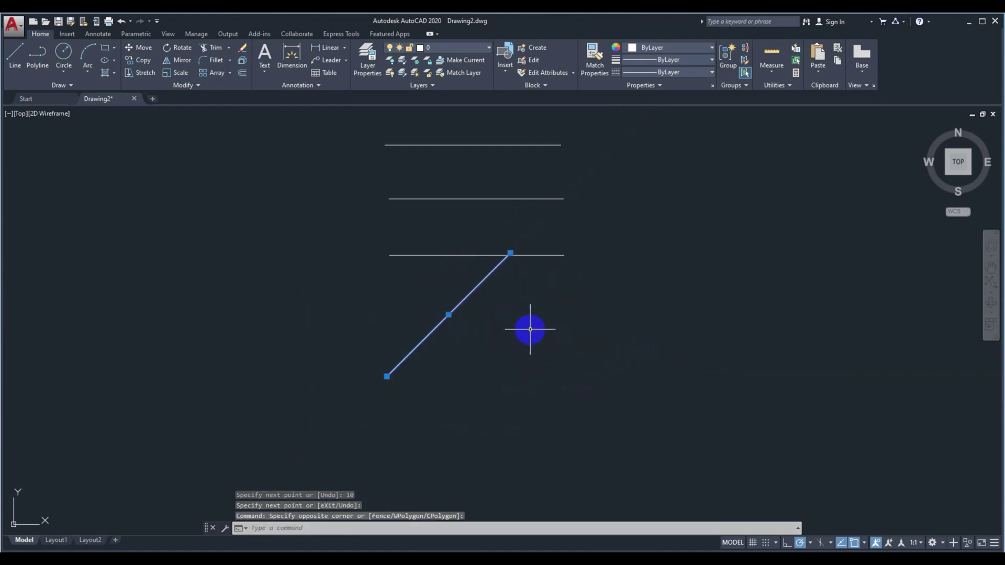
{"action": "key", "text": "Escape"}
Draw a separate 10-unit line sloping down at 315° in the empty area right of the existing lines.
{"action": "scroll", "coordinate": [530, 329], "scroll_direction": "down", "scroll_amount": 3}
{"action": "middle_click_drag", "start_coordinate": [588, 337], "coordinate": [477, 306]}
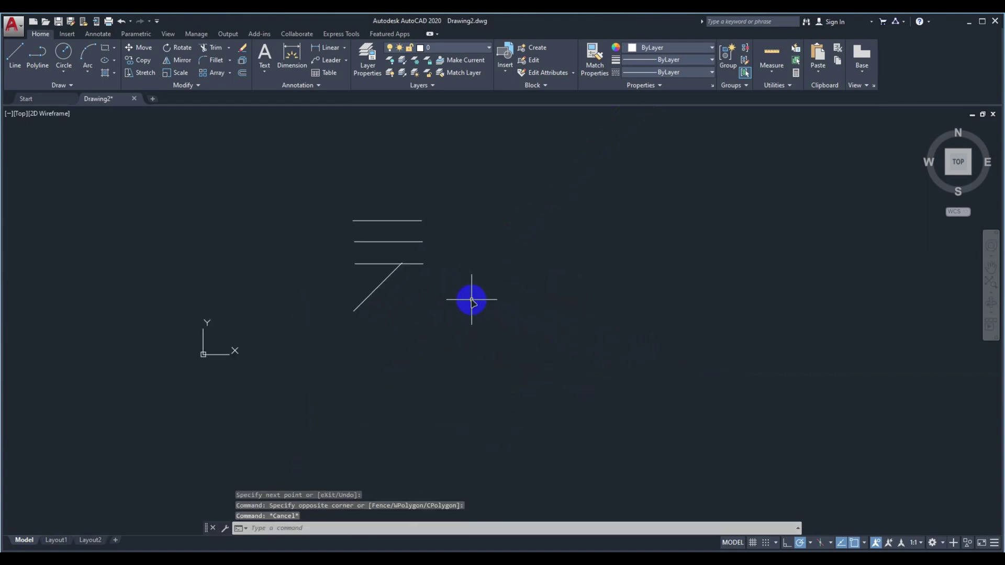
{"action": "type", "text": "l"}
{"action": "key", "text": "Return"}
{"action": "left_click", "coordinate": [525, 303]}
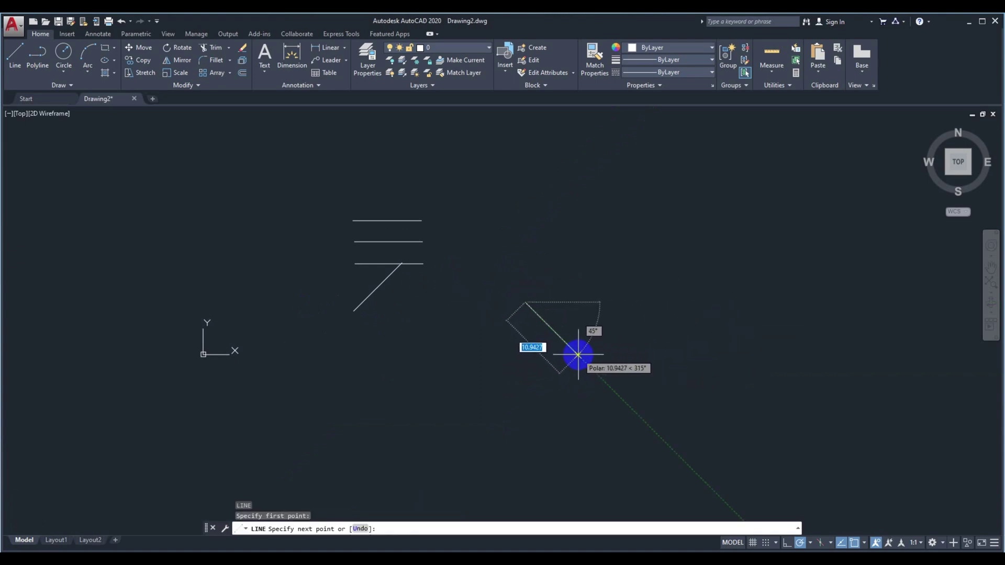
{"action": "type", "text": "10"}
{"action": "key", "text": "Return"}
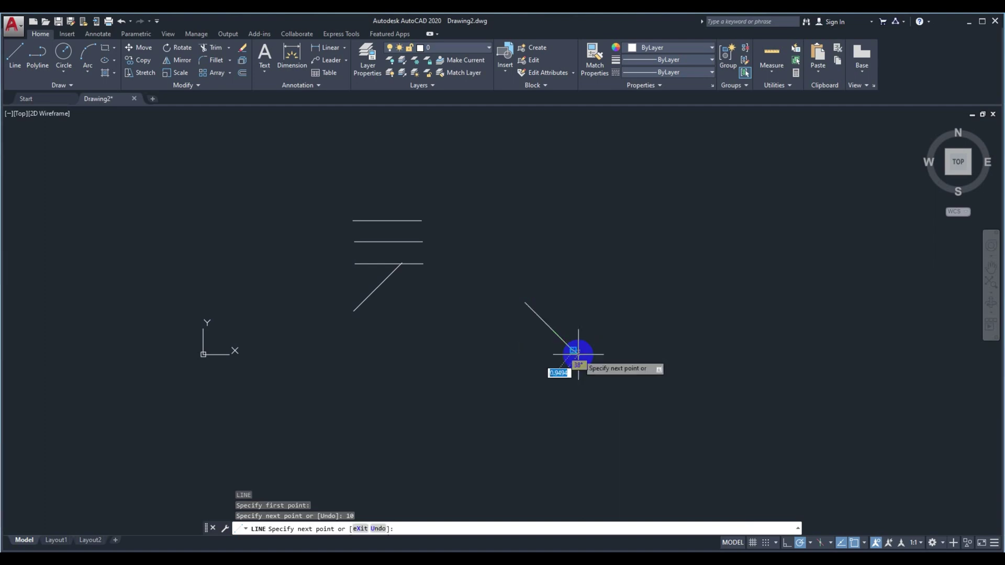
{"action": "key", "text": "Escape"}
Switch from polar tracking back to ortho mode.
{"action": "scroll", "coordinate": [466, 335], "scroll_direction": "up", "scroll_amount": 2}
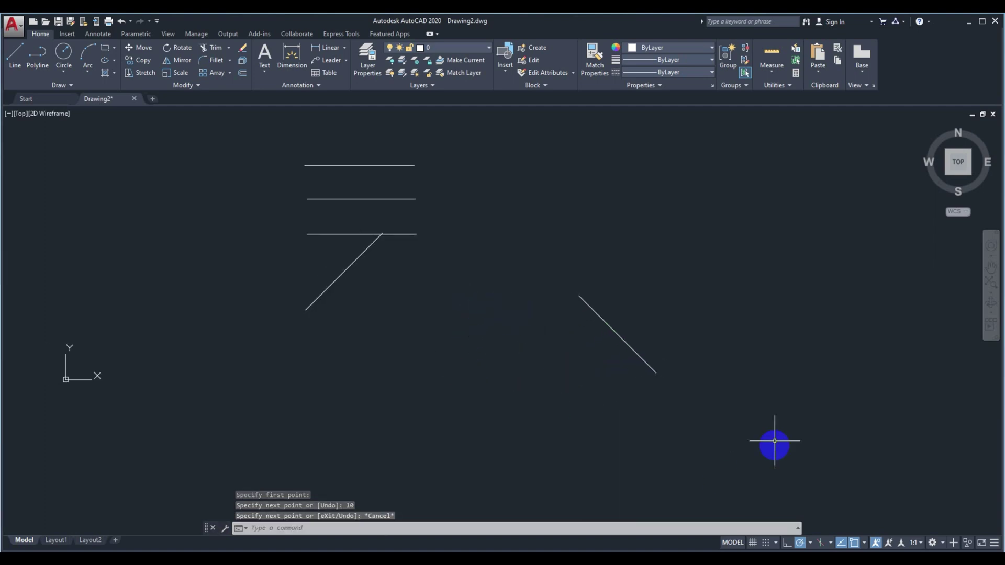
{"action": "mouse_move", "coordinate": [512, 341]}
{"action": "middle_mouse_down"}
{"action": "mouse_move", "coordinate": [482, 351]}
{"action": "mouse_move", "coordinate": [498, 341]}
{"action": "middle_mouse_up"}
{"action": "left_click", "coordinate": [787, 542]}
{"action": "key", "text": "Return"}
{"action": "left_click", "coordinate": [294, 385]}
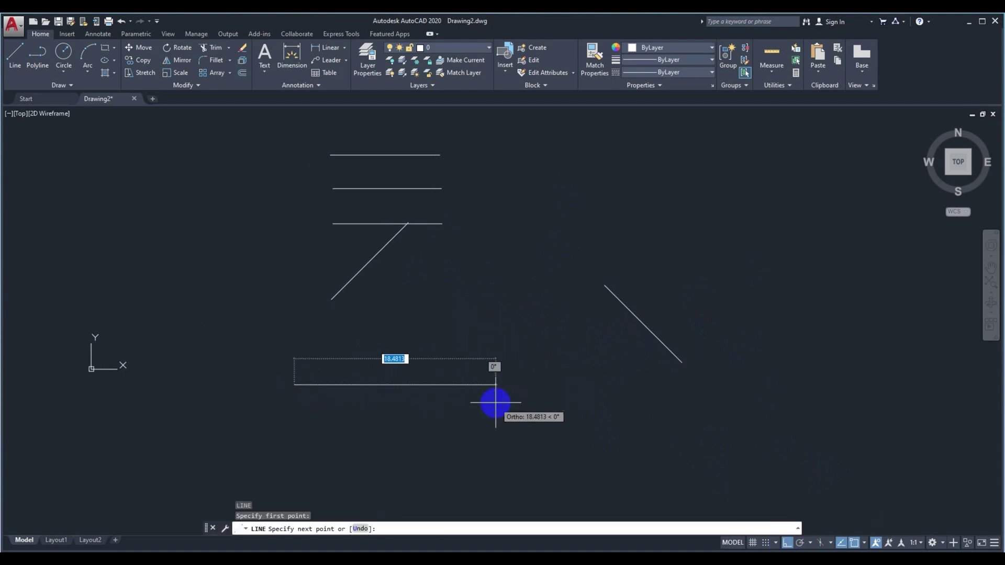
{"action": "middle_click_drag", "start_coordinate": [443, 411], "coordinate": [489, 399]}
{"action": "key", "text": "Escape"}
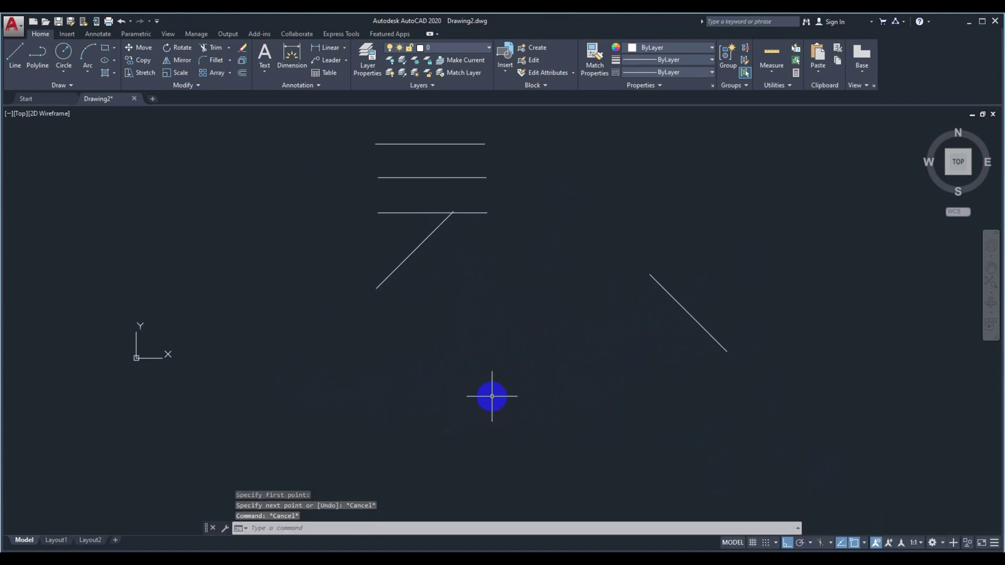
{"action": "key", "text": "Return"}
{"action": "left_click", "coordinate": [347, 395]}
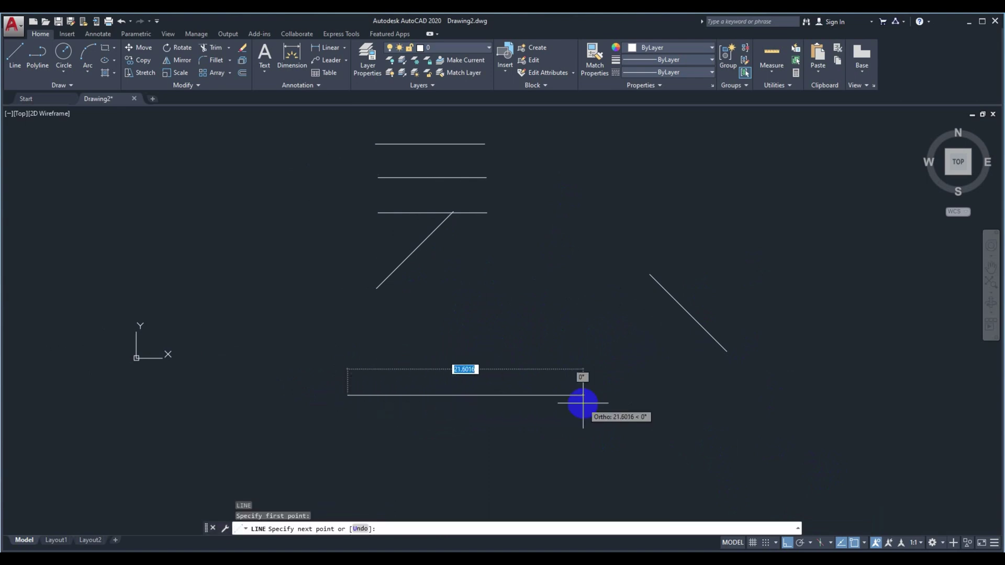
{"action": "key", "text": "shift"}
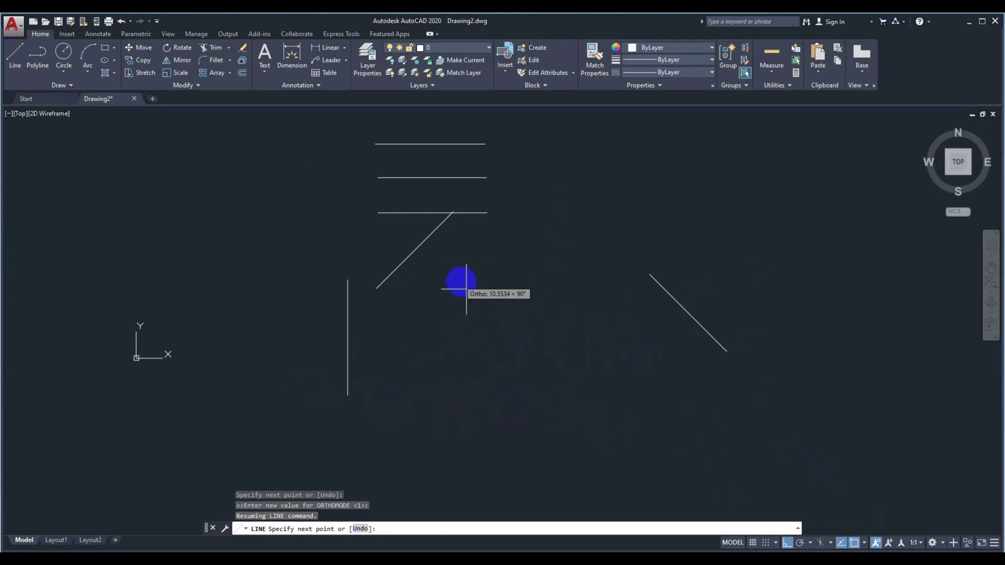
{"action": "key", "text": "Escape"}
{"action": "key", "text": "Escape"}
{"action": "key", "text": "Escape"}
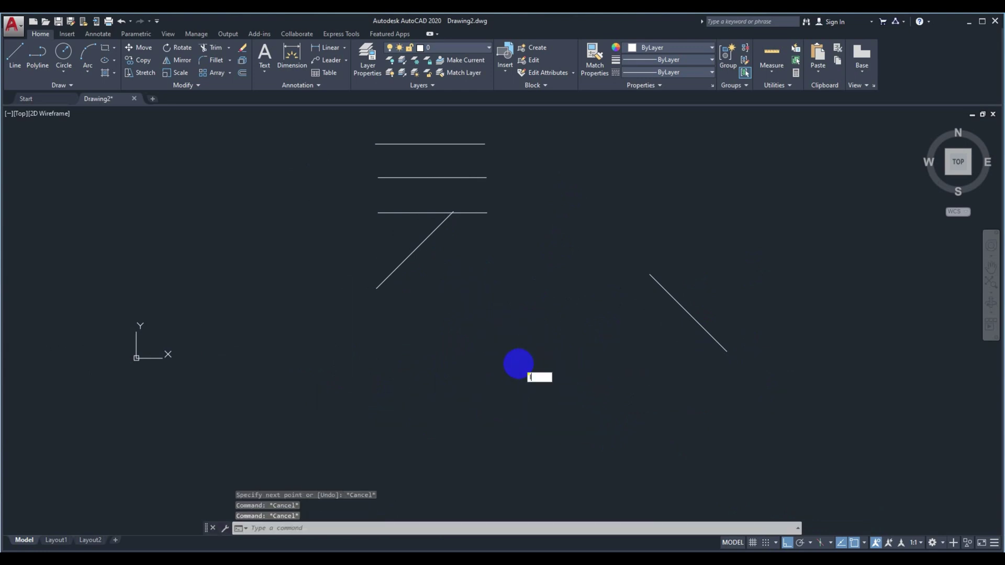
{"action": "key", "text": "Return"}
{"action": "left_click", "coordinate": [377, 381]}
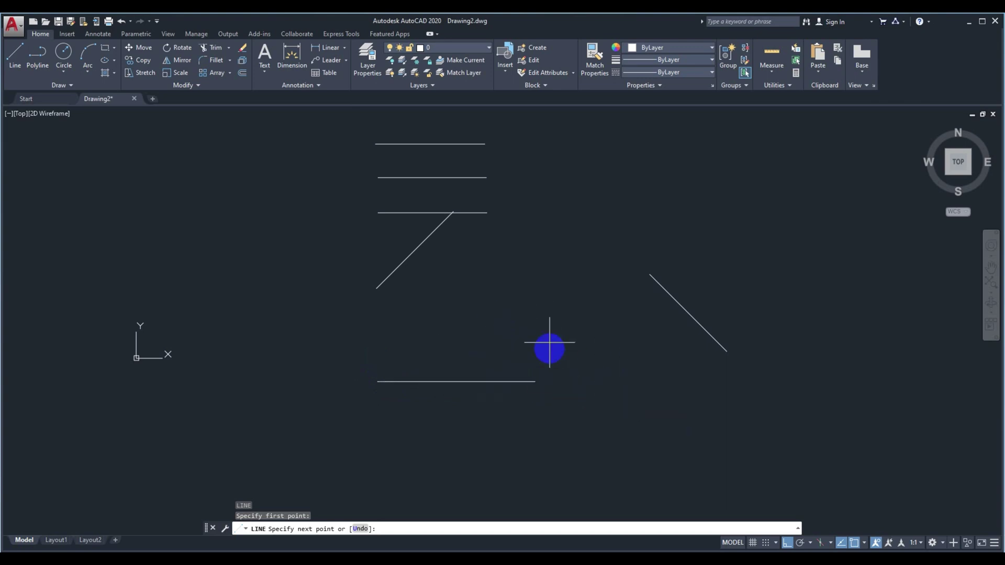
{"action": "key", "text": "Escape"}
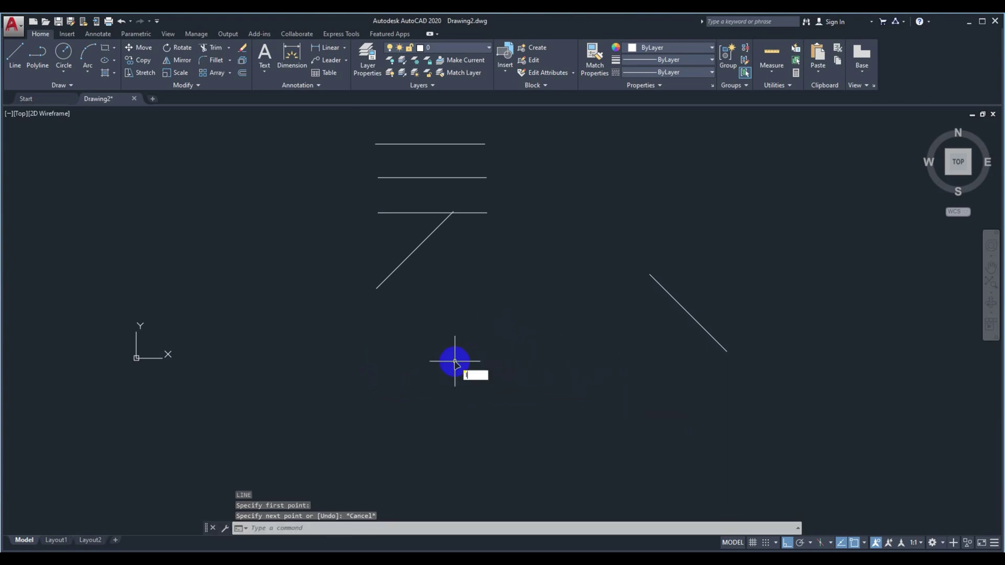
Draw a 10-unit line at 22° in the empty area below the rising 45° line.
{"action": "key", "text": "Return"}
{"action": "left_click", "coordinate": [389, 394]}
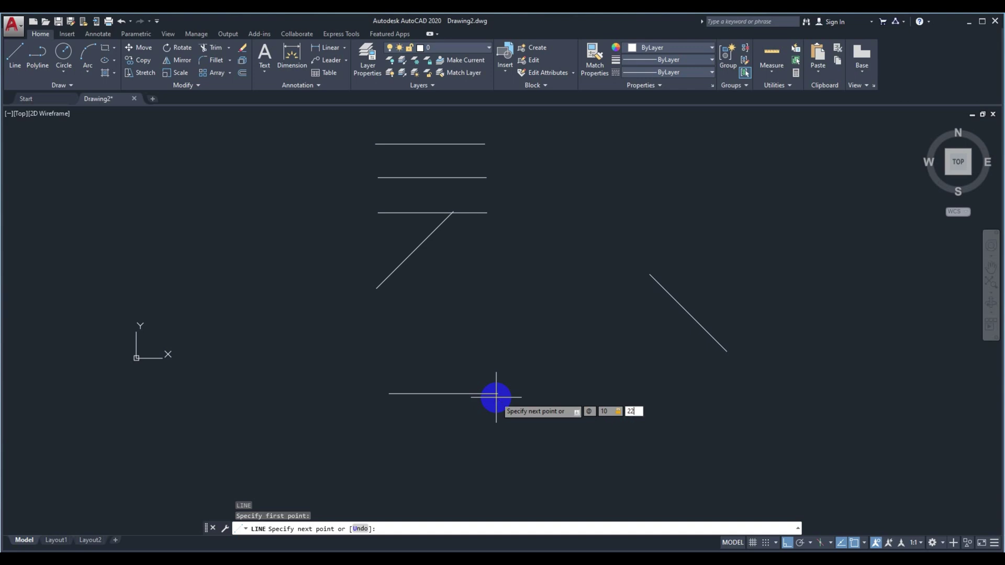
{"action": "key", "text": "Return"}
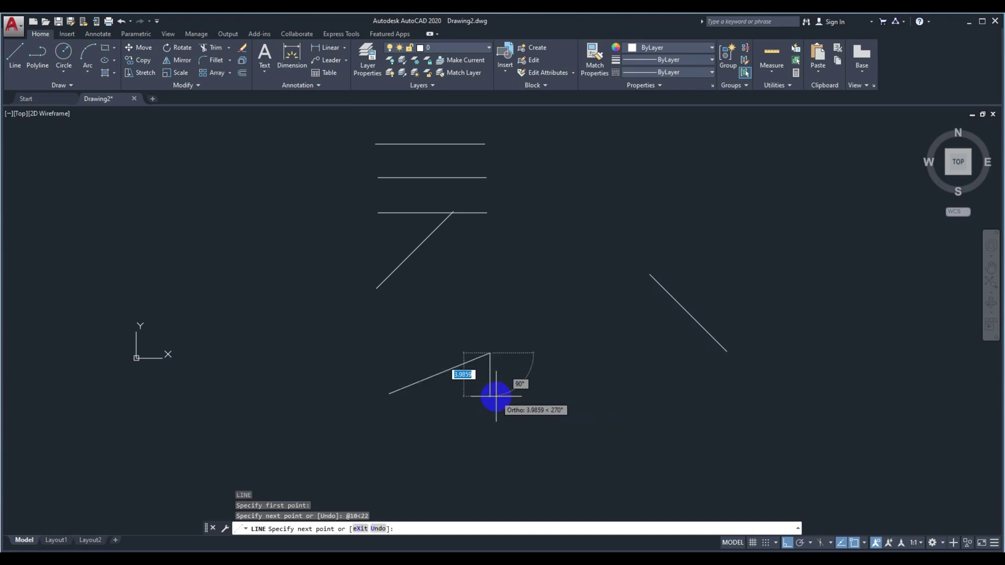
{"action": "key", "text": "Escape"}
Draw a horizontal reference line to the right from the lower endpoint of the 22° line.
{"action": "key", "text": "Return"}
{"action": "left_click", "coordinate": [389, 394]}
{"action": "left_click", "coordinate": [493, 394]}
{"action": "key", "text": "Escape"}
{"action": "key", "text": "Escape"}
{"action": "scroll", "coordinate": [434, 397], "scroll_direction": "up", "scroll_amount": 8}
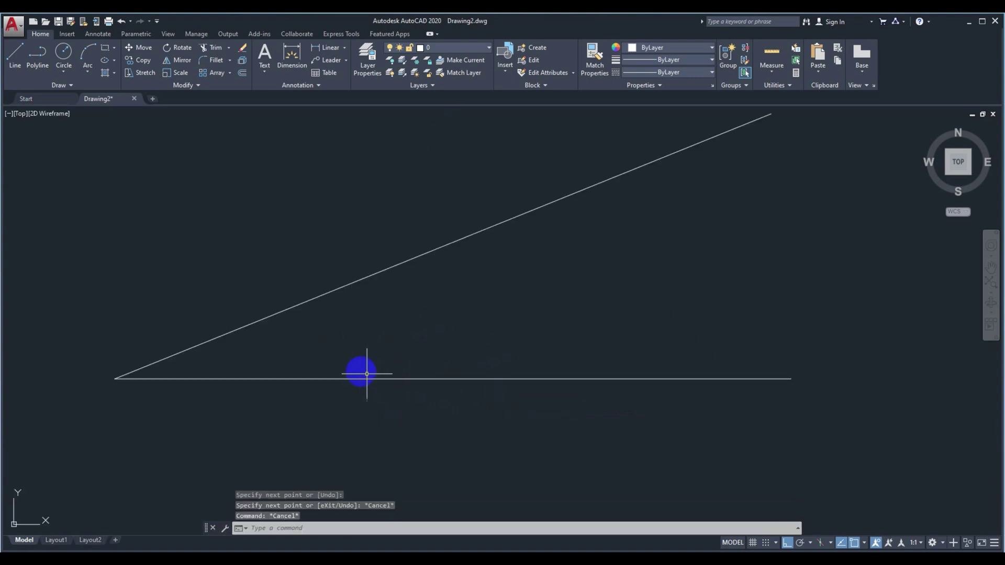
{"action": "scroll", "coordinate": [511, 341], "scroll_direction": "down", "scroll_amount": 8}
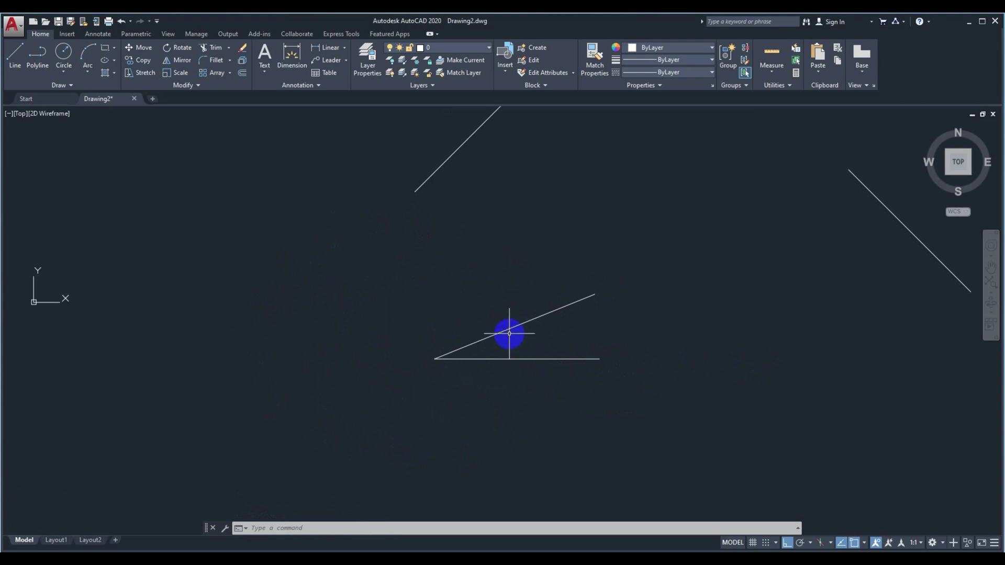
Draw a 10-unit line at -45° starting below the pair of lines that form the 22° angle.
{"action": "middle_click_drag", "start_coordinate": [521, 353], "coordinate": [523, 354]}
{"action": "scroll", "coordinate": [568, 328], "scroll_direction": "down", "scroll_amount": 2}
{"action": "mouse_move", "coordinate": [608, 427]}
{"action": "middle_mouse_down"}
{"action": "mouse_move", "coordinate": [586, 386]}
{"action": "mouse_move", "coordinate": [525, 431]}
{"action": "mouse_move", "coordinate": [461, 373]}
{"action": "mouse_move", "coordinate": [442, 371]}
{"action": "middle_mouse_up"}
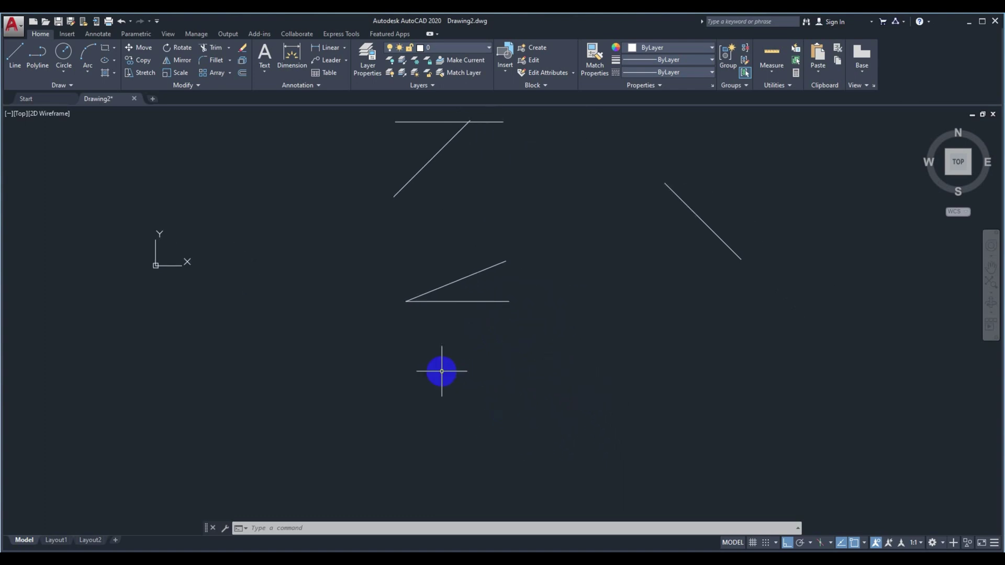
{"action": "key", "text": "l"}
{"action": "key", "text": "Return"}
{"action": "left_click", "coordinate": [406, 383]}
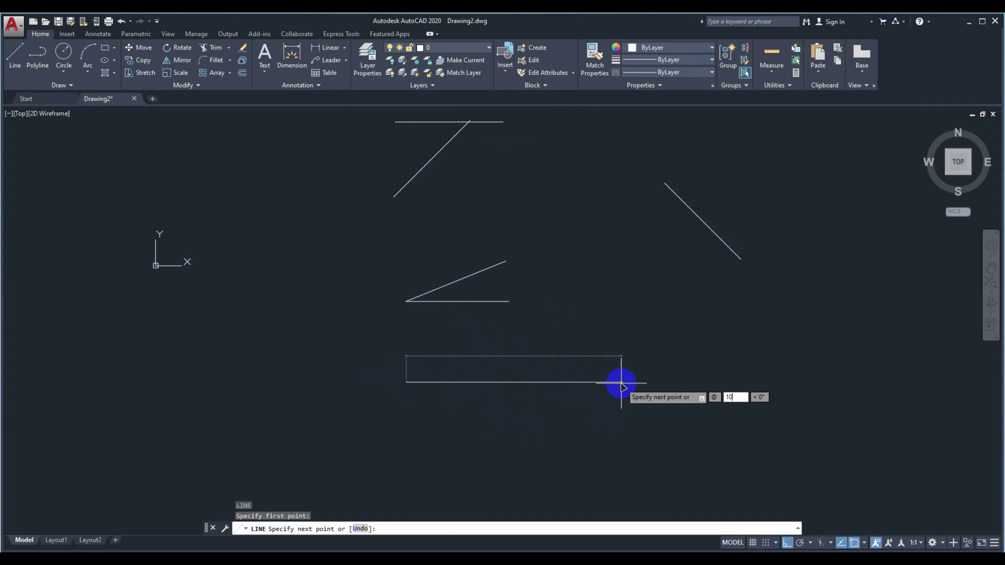
{"action": "key", "text": "Tab"}
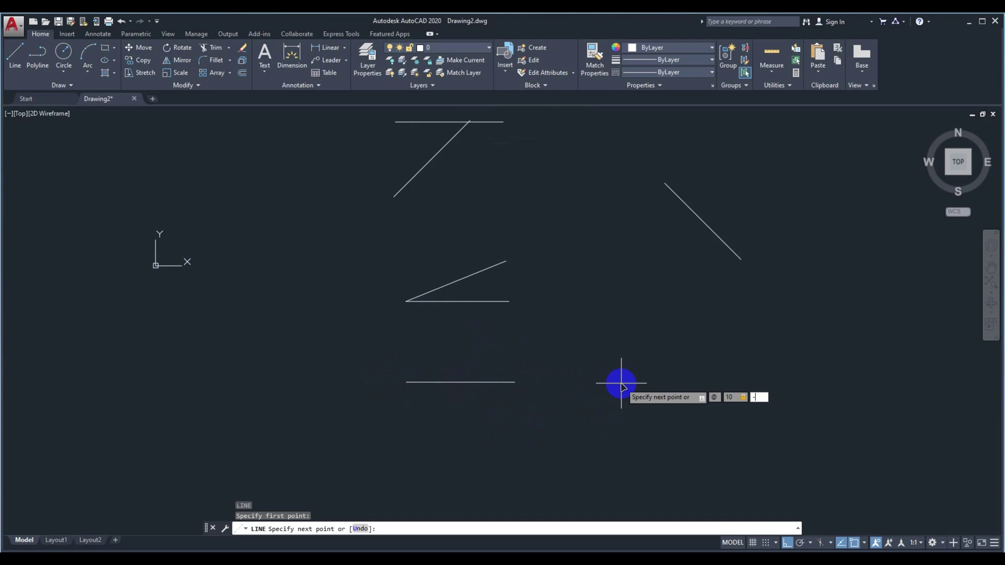
{"action": "key", "text": "Return"}
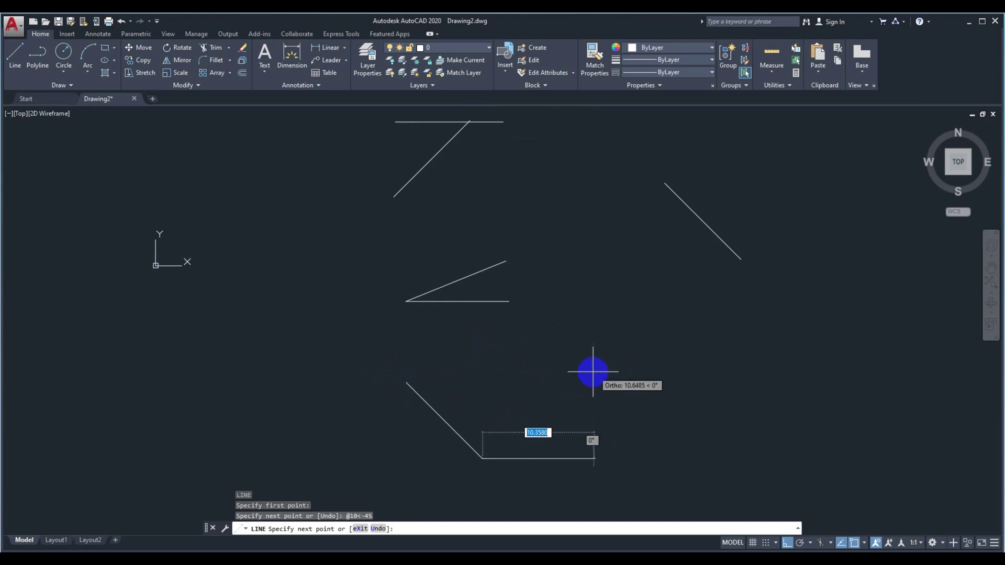
{"action": "key", "text": "Escape"}
Draw a horizontal reference line to the right from the upper endpoint of the new -45° line.
{"action": "scroll", "coordinate": [427, 406], "scroll_direction": "up", "scroll_amount": 2}
{"action": "key", "text": "Return"}
{"action": "left_click", "coordinate": [395, 365]}
{"action": "left_click", "coordinate": [603, 365]}
{"action": "key", "text": "Escape"}
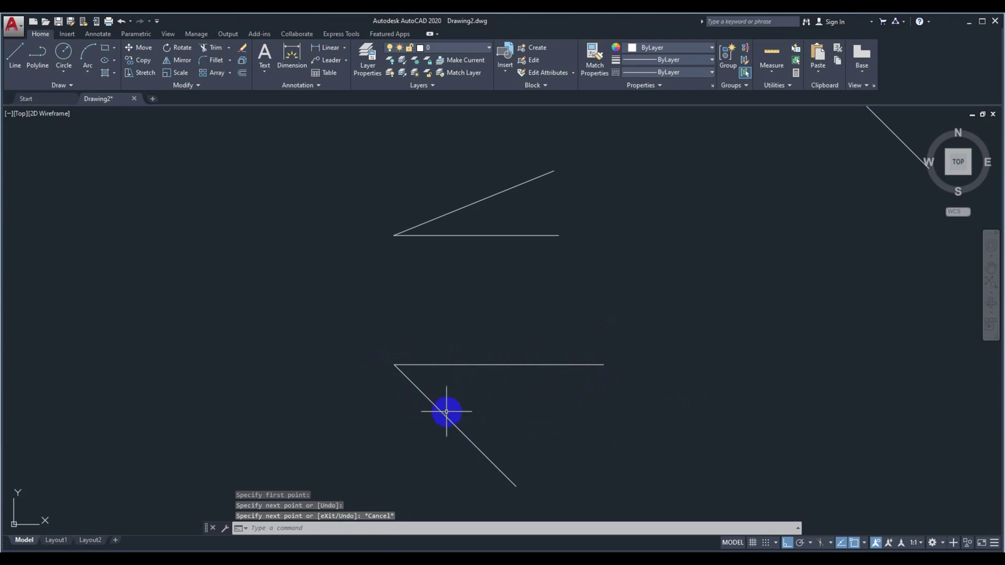
Switch from ortho mode to polar tracking.
{"action": "scroll", "coordinate": [460, 371], "scroll_direction": "down", "scroll_amount": 2}
{"action": "scroll", "coordinate": [460, 372], "scroll_direction": "down", "scroll_amount": 3}
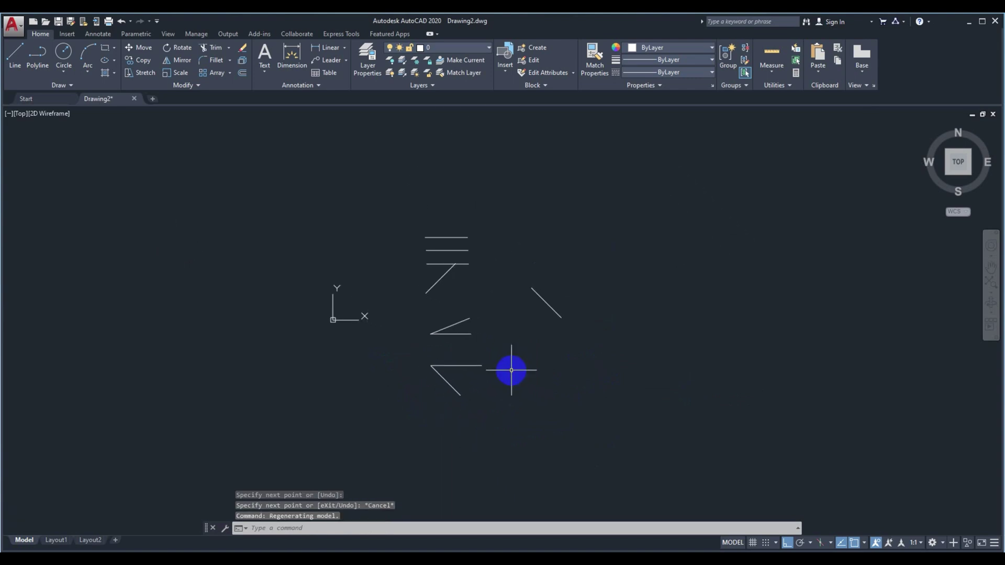
{"action": "key", "text": "alt"}
{"action": "middle_click_drag", "start_coordinate": [503, 370], "coordinate": [485, 367]}
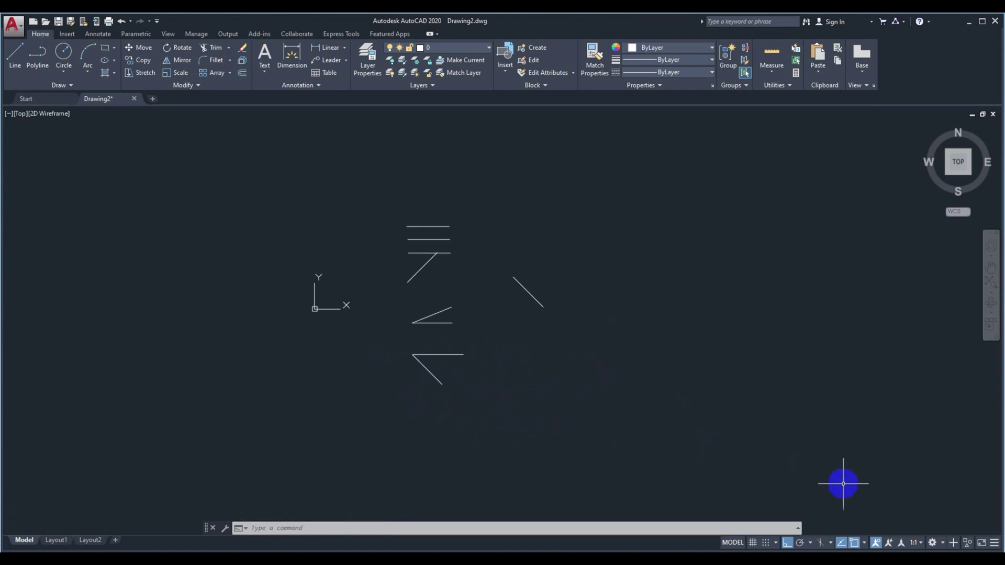
{"action": "left_click", "coordinate": [805, 548]}
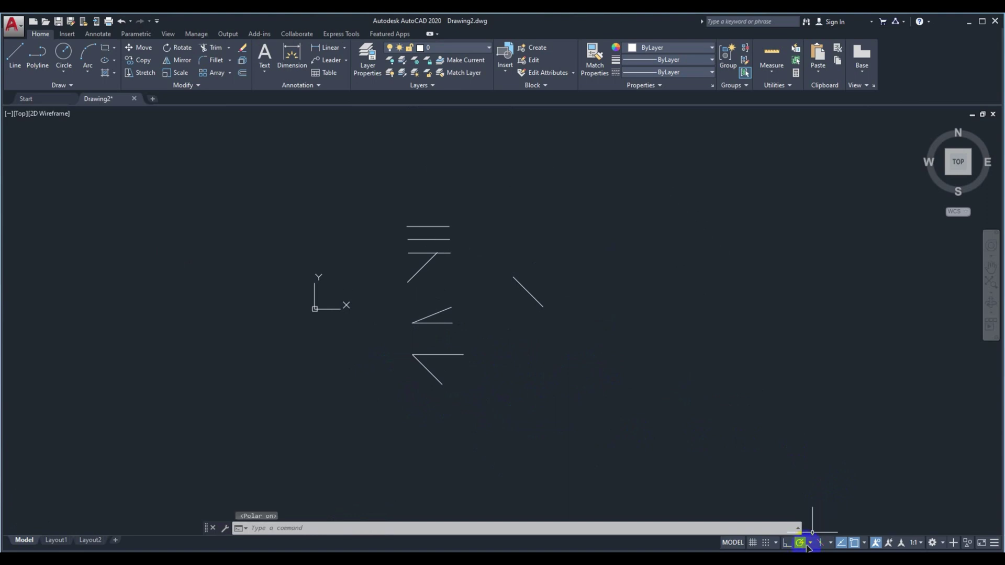
{"action": "left_click", "coordinate": [809, 547]}
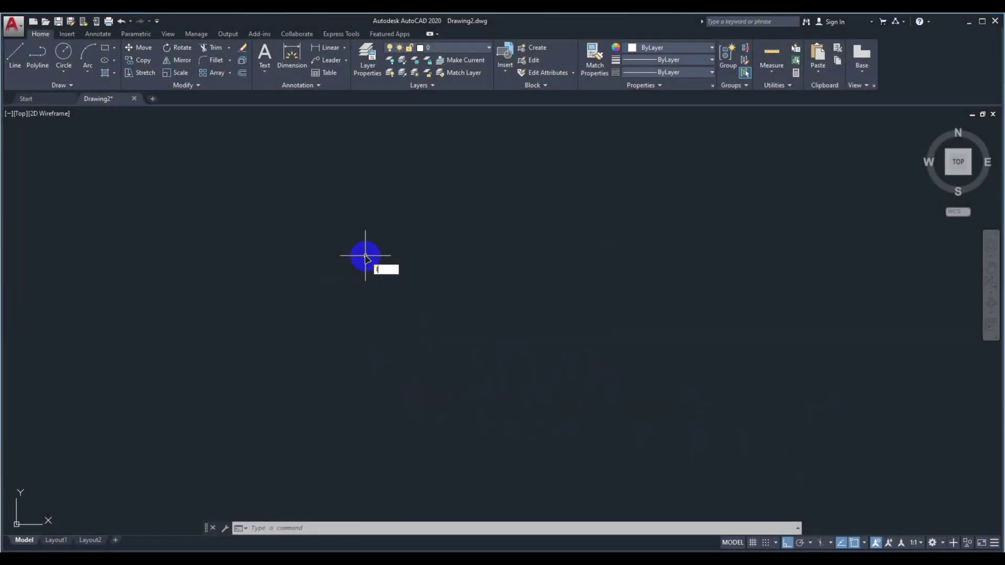
With ortho mode on, draw a single horizontal line about 23 units long in an empty area of the drawing.
{"action": "key", "text": "Return"}
{"action": "left_click", "coordinate": [350, 197]}
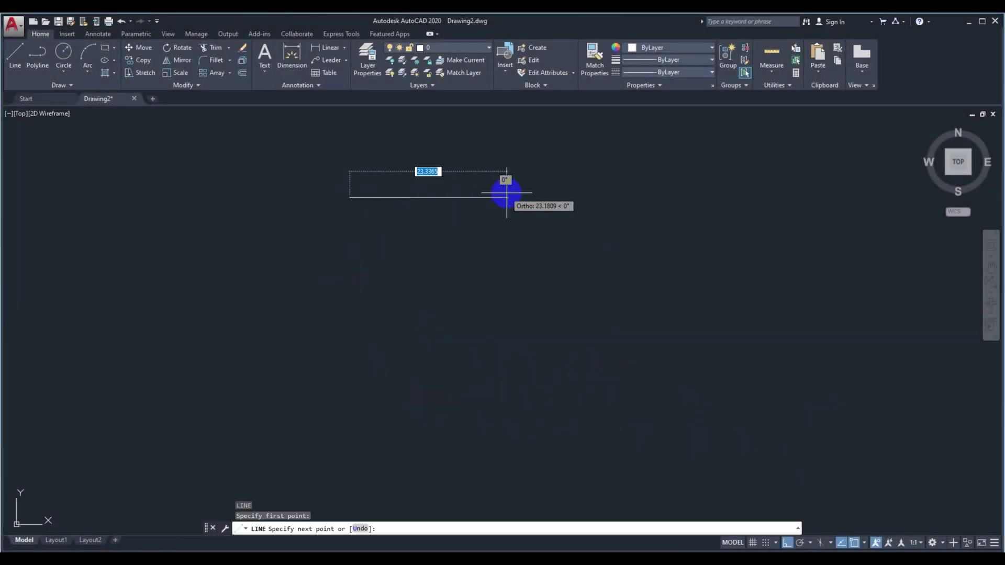
{"action": "left_click", "coordinate": [506, 193]}
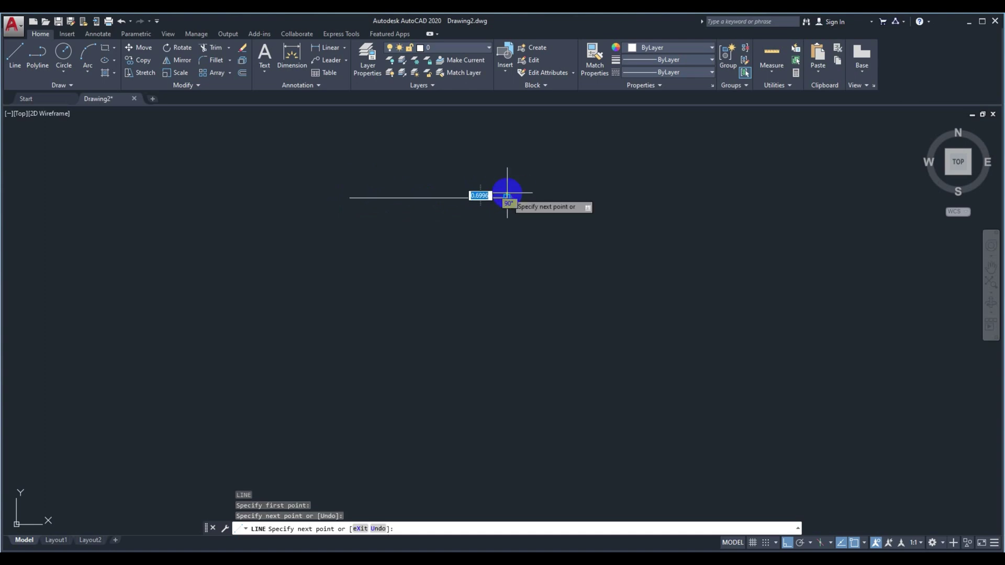
{"action": "key", "text": "Escape"}
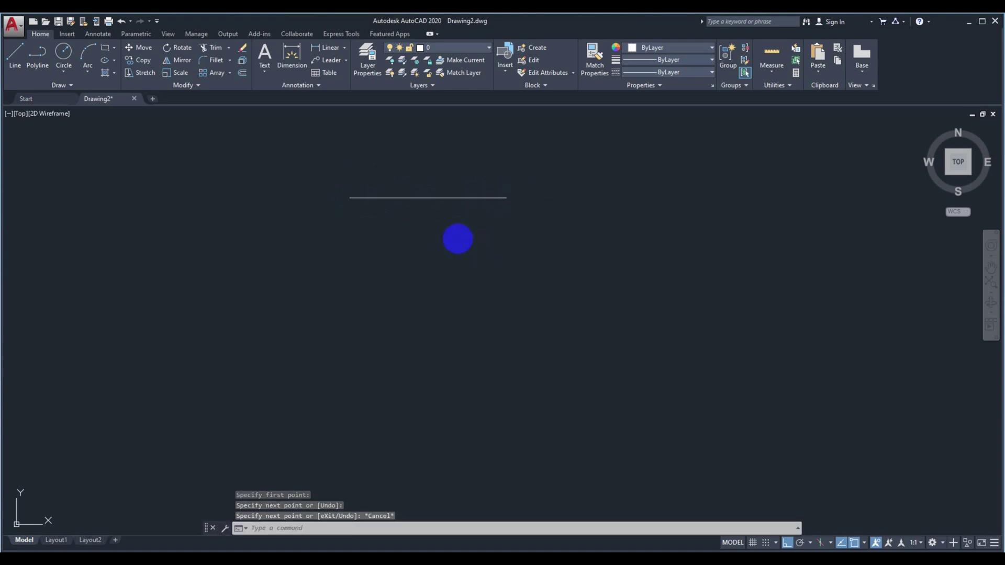
Draw a stepped chain of five connected horizontal and vertical lines below the single line using the Line command.
{"action": "key", "text": "Return"}
{"action": "left_click", "coordinate": [334, 266]}
{"action": "left_click", "coordinate": [496, 266]}
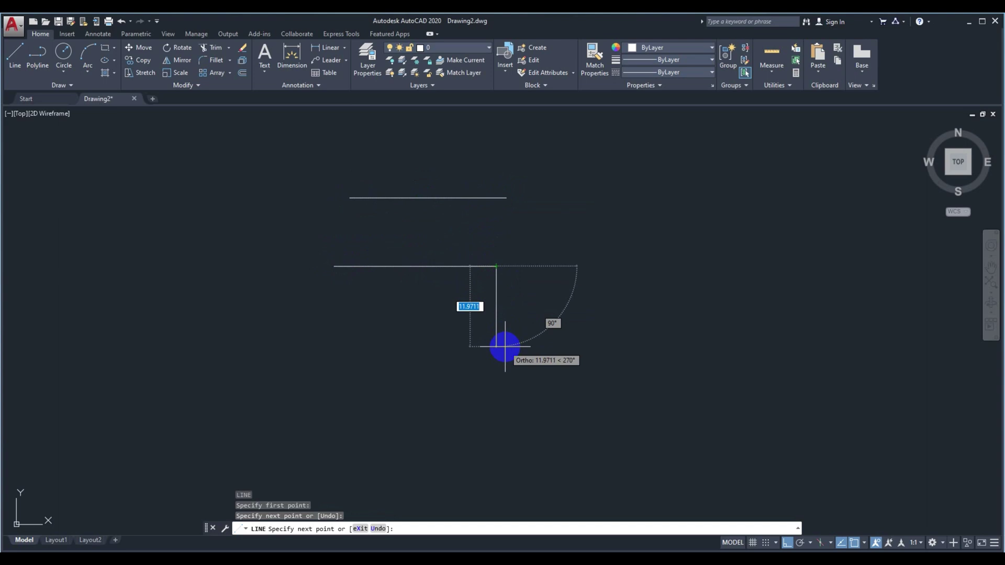
{"action": "left_click", "coordinate": [504, 347]}
{"action": "left_click", "coordinate": [352, 347]}
{"action": "left_click", "coordinate": [353, 392]}
{"action": "left_click", "coordinate": [486, 393]}
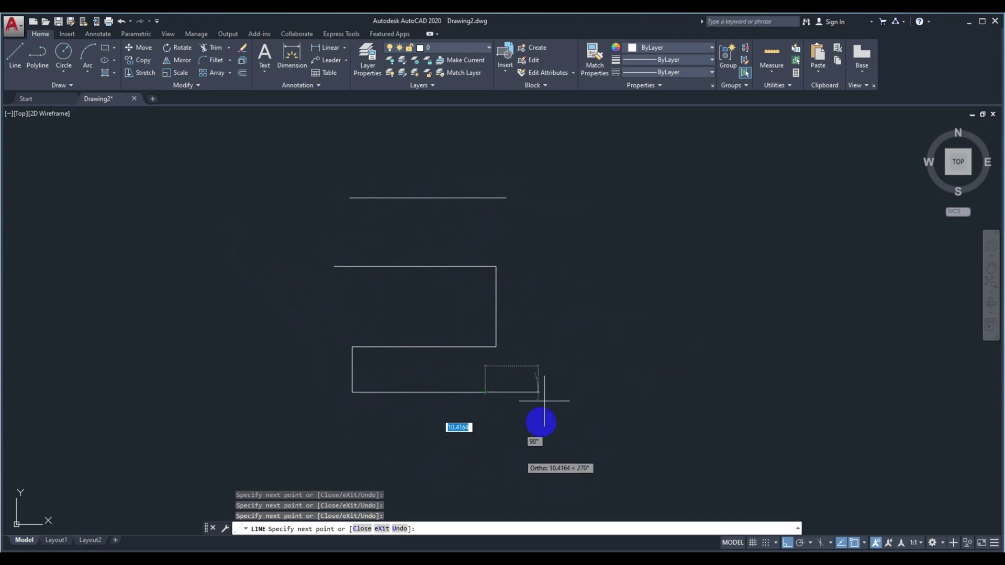
{"action": "key", "text": "Escape"}
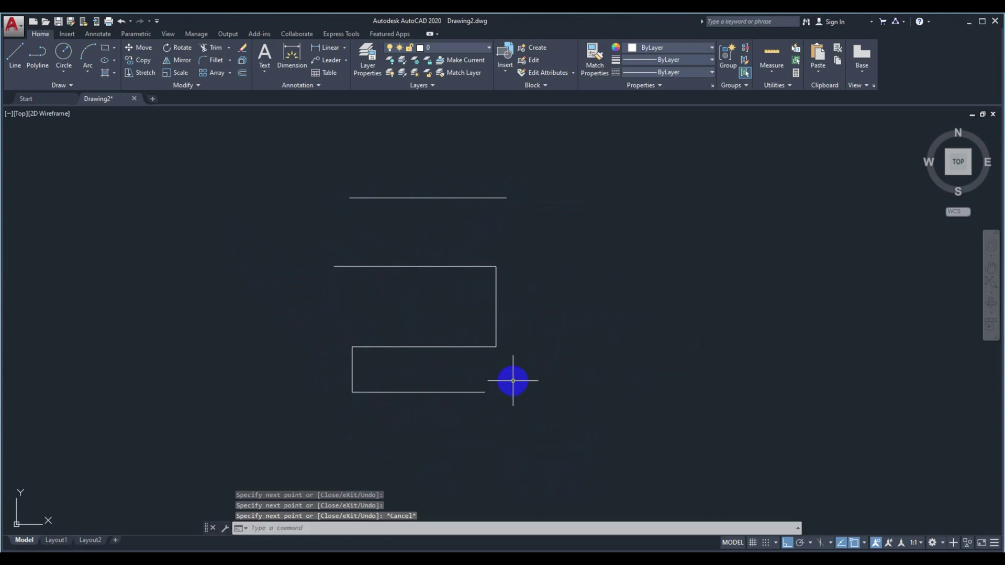
Select the upper two horizontal segments of the stepped chain to check whether they are separate objects.
{"action": "left_click", "coordinate": [415, 266]}
{"action": "left_click", "coordinate": [442, 351]}
{"action": "left_click", "coordinate": [418, 327]}
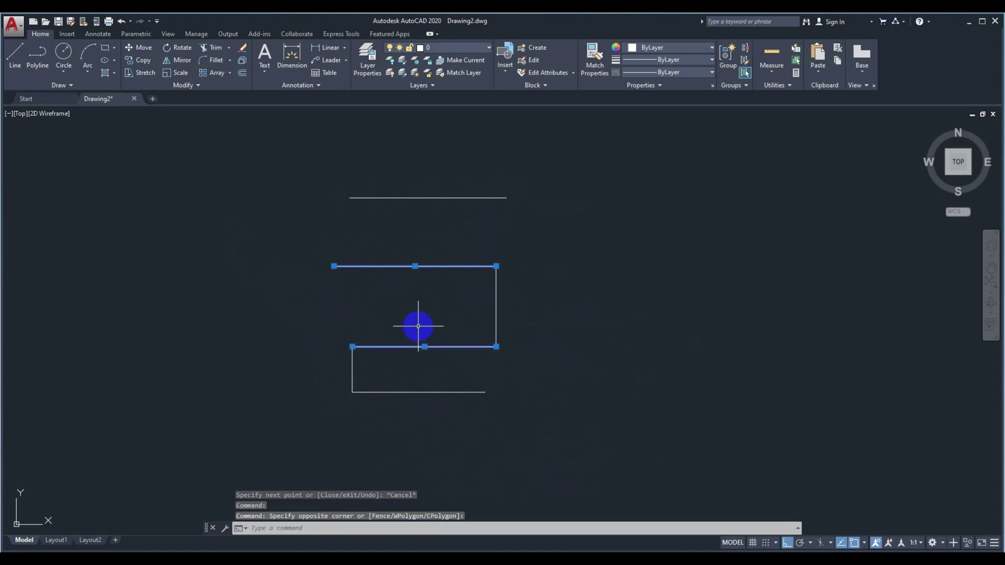
{"action": "key", "text": "Escape"}
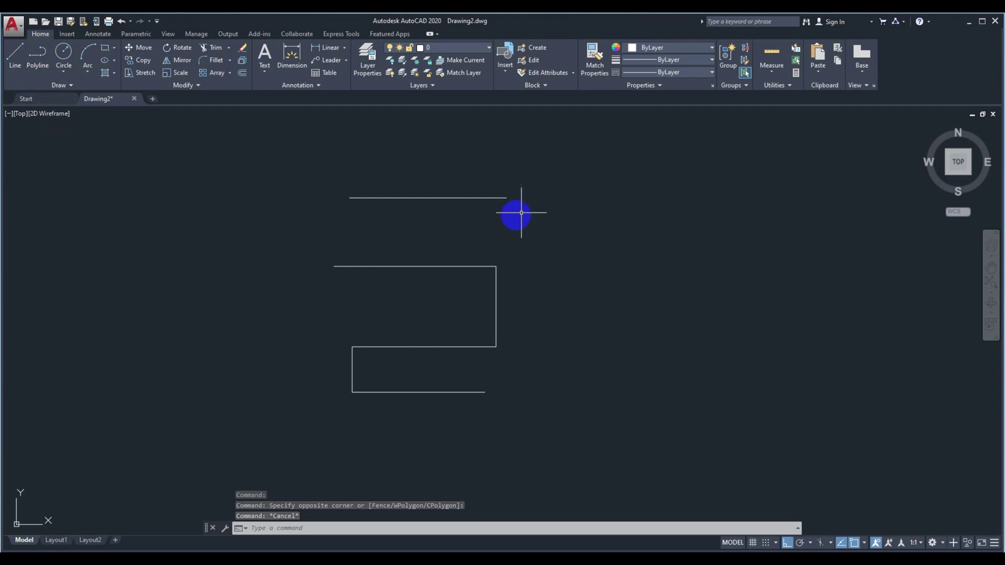
{"action": "left_click", "coordinate": [39, 59]}
{"action": "left_click", "coordinate": [602, 331]}
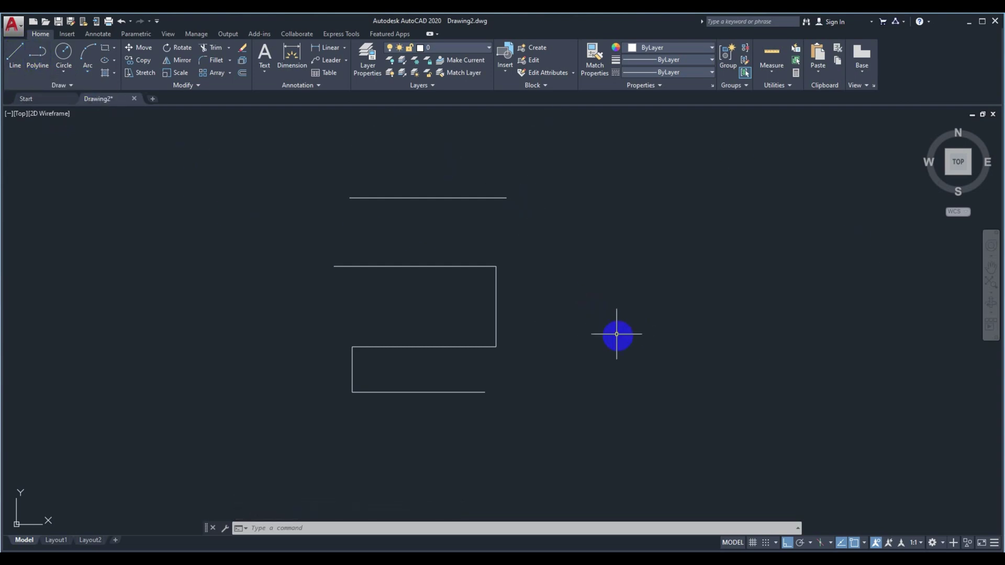
{"action": "key", "text": "Escape"}
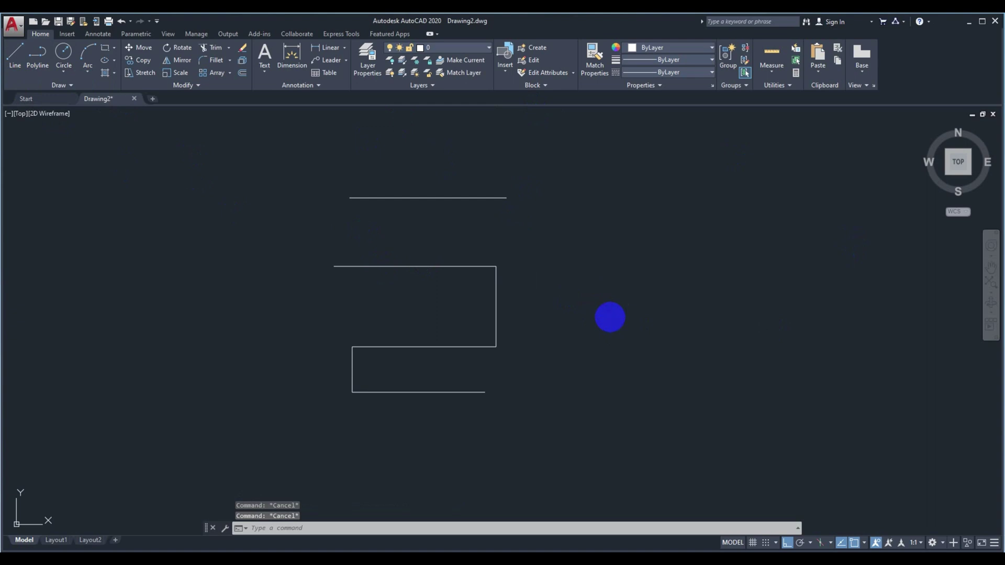
Draw a stepped polyline of seven horizontal and vertical segments to the right of the line chain.
{"action": "key", "text": "Return"}
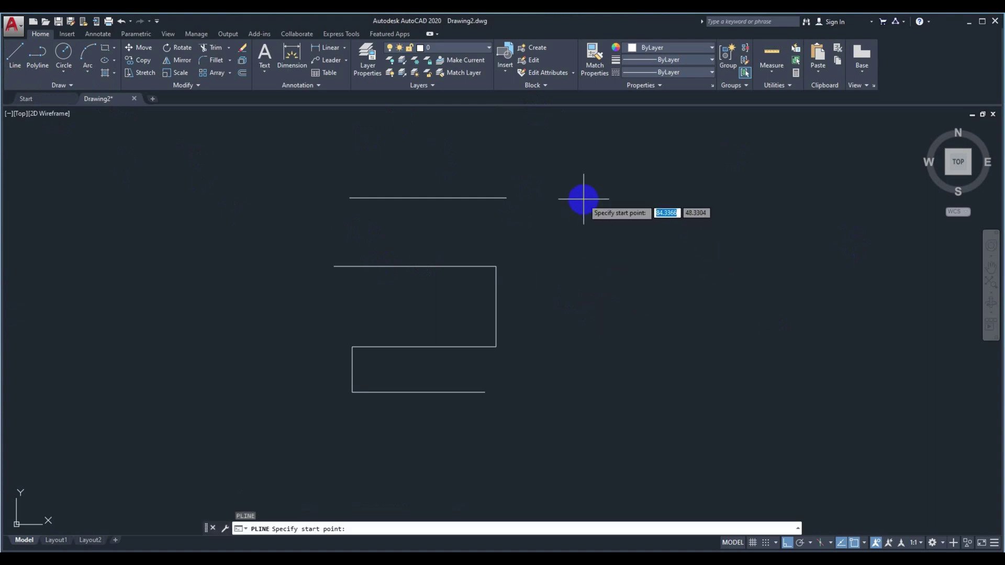
{"action": "left_click", "coordinate": [583, 199]}
{"action": "left_click", "coordinate": [705, 200]}
{"action": "left_click", "coordinate": [704, 262]}
{"action": "left_click", "coordinate": [638, 262]}
{"action": "left_click", "coordinate": [637, 306]}
{"action": "left_click", "coordinate": [703, 307]}
{"action": "left_click", "coordinate": [703, 358]}
{"action": "left_click", "coordinate": [575, 356]}
{"action": "key", "text": "Escape"}
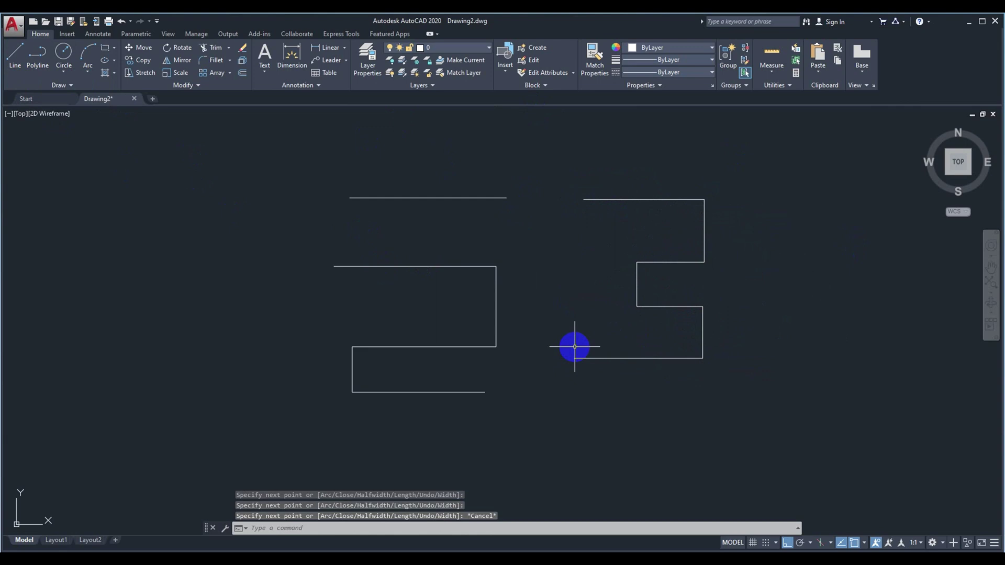
{"action": "key", "text": "Escape"}
Select the stepped polyline and a segment of the line chain in turn to compare how each is selected.
{"action": "left_click", "coordinate": [672, 264]}
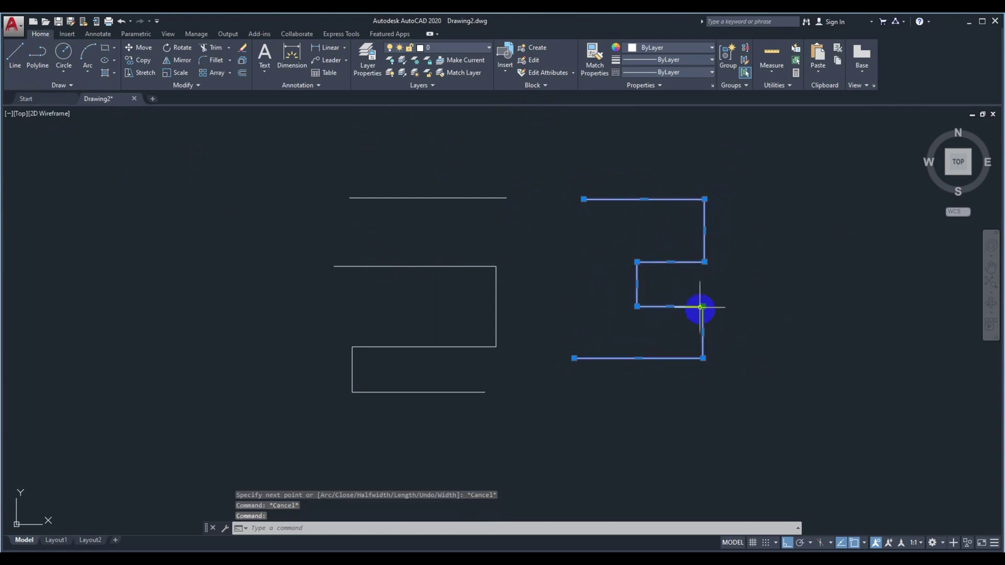
{"action": "key", "text": "Escape"}
{"action": "left_click", "coordinate": [455, 266]}
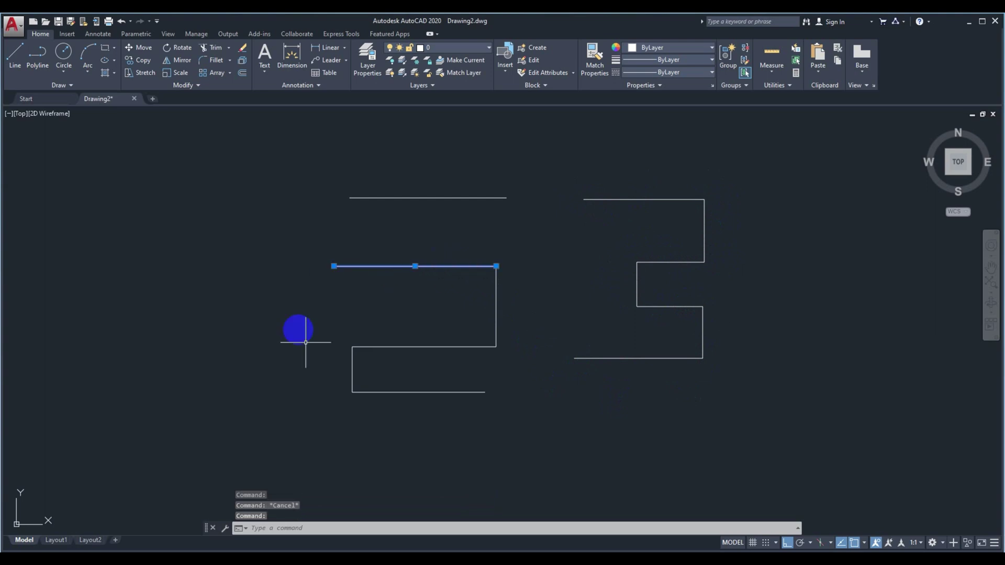
{"action": "key", "text": "Escape"}
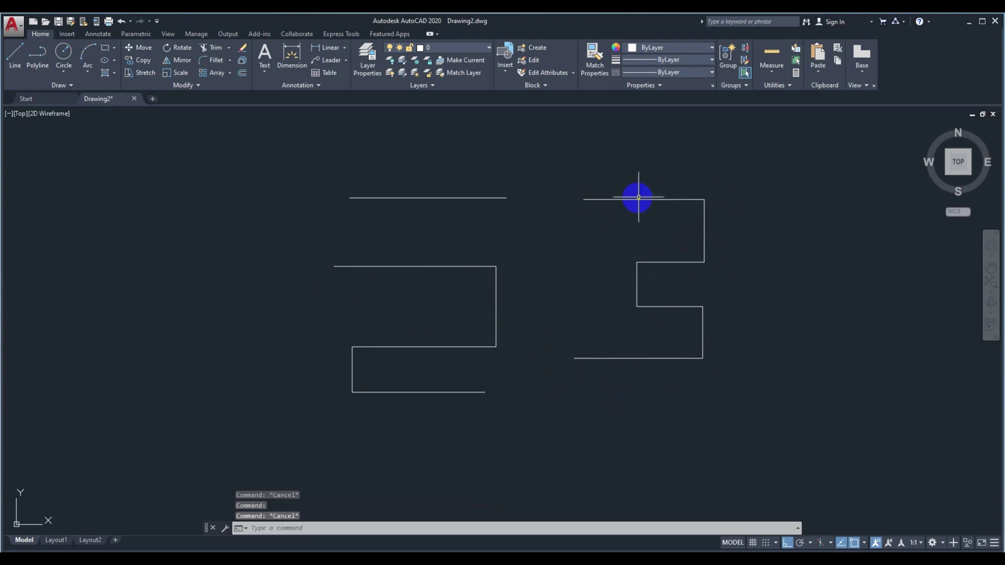
{"action": "left_click", "coordinate": [473, 267]}
{"action": "key", "text": "Escape"}
{"action": "key", "text": "Escape"}
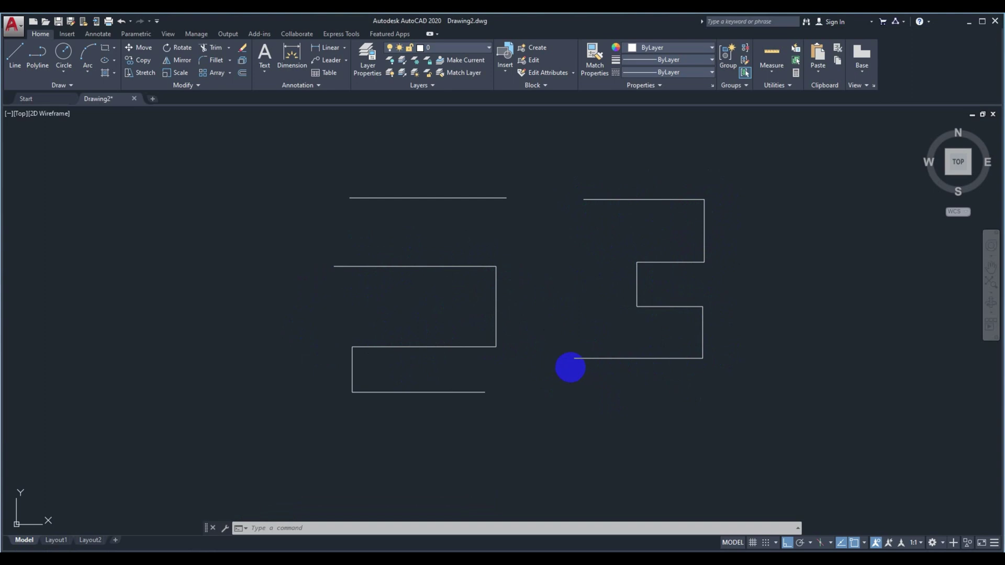
Start a polyline to the right of the stepped polyline with a vertical segment, a horizontal segment and a 10-unit segment at -45°.
{"action": "mouse_move", "coordinate": [789, 297]}
{"action": "middle_mouse_down"}
{"action": "mouse_move", "coordinate": [651, 299]}
{"action": "mouse_move", "coordinate": [620, 278]}
{"action": "mouse_move", "coordinate": [573, 286]}
{"action": "middle_mouse_up"}
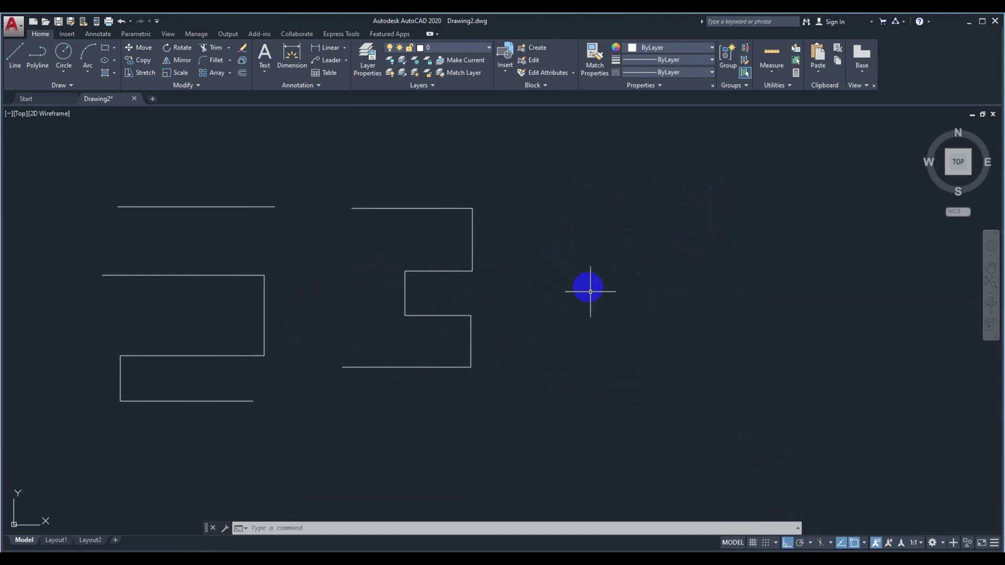
{"action": "middle_click_drag", "start_coordinate": [592, 293], "coordinate": [587, 292]}
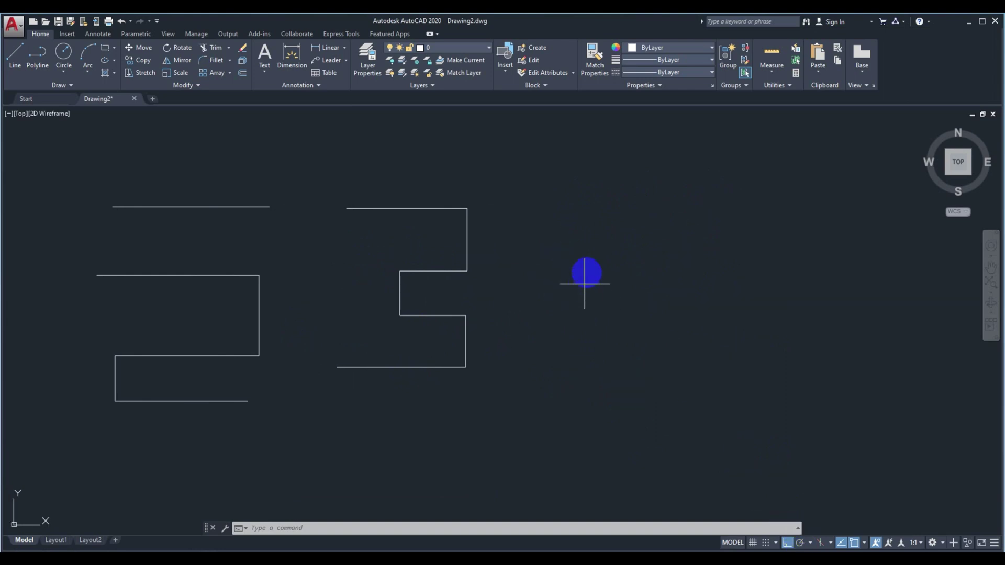
{"action": "type", "text": "pline"}
{"action": "key", "text": "Return"}
{"action": "left_click", "coordinate": [553, 263]}
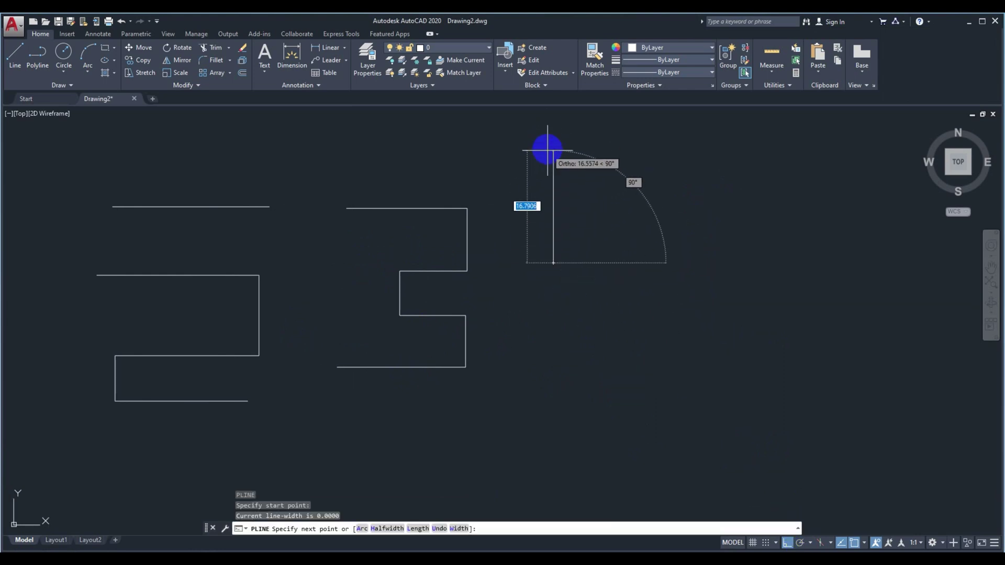
{"action": "left_click", "coordinate": [554, 167]}
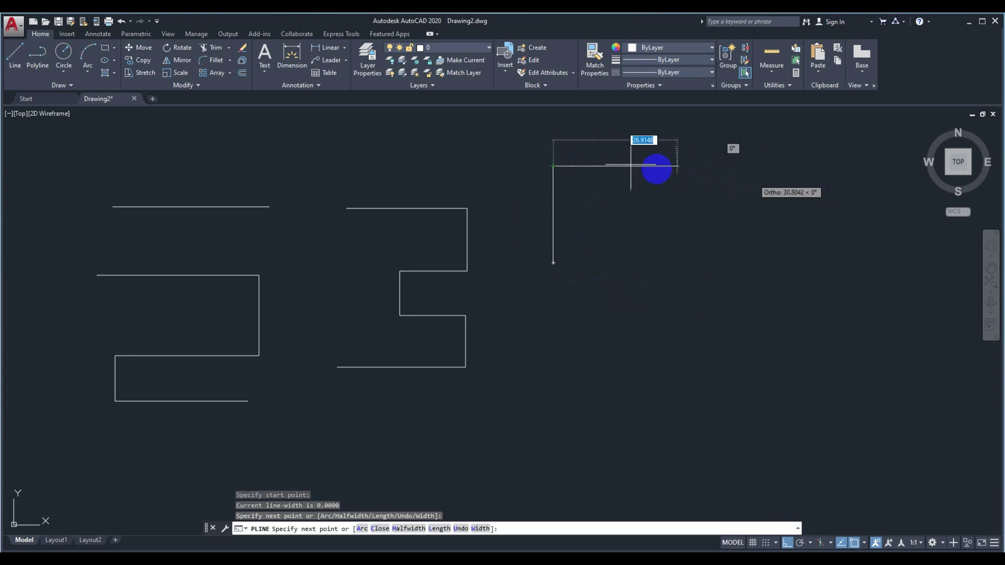
{"action": "left_click", "coordinate": [700, 167]}
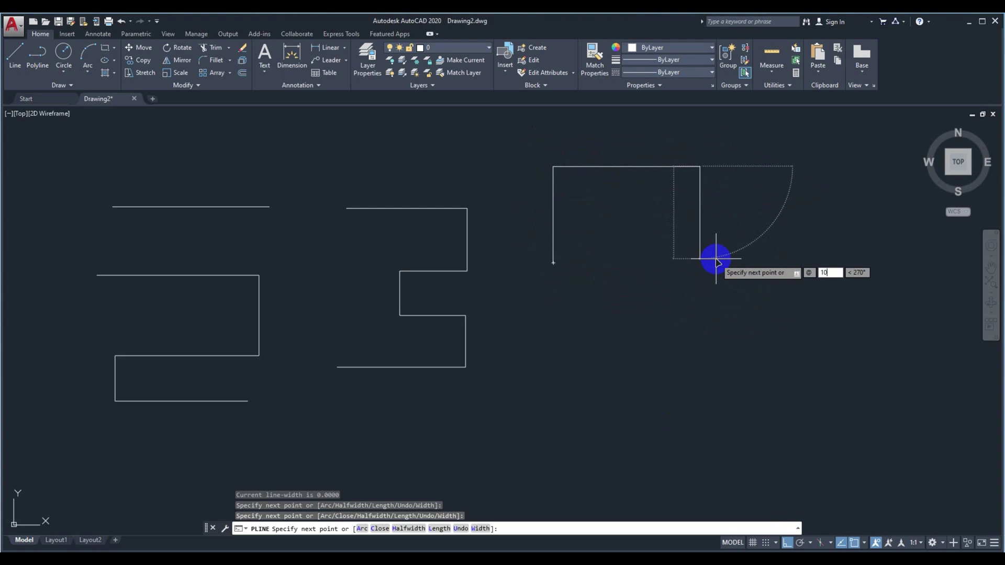
{"action": "key", "text": "Tab"}
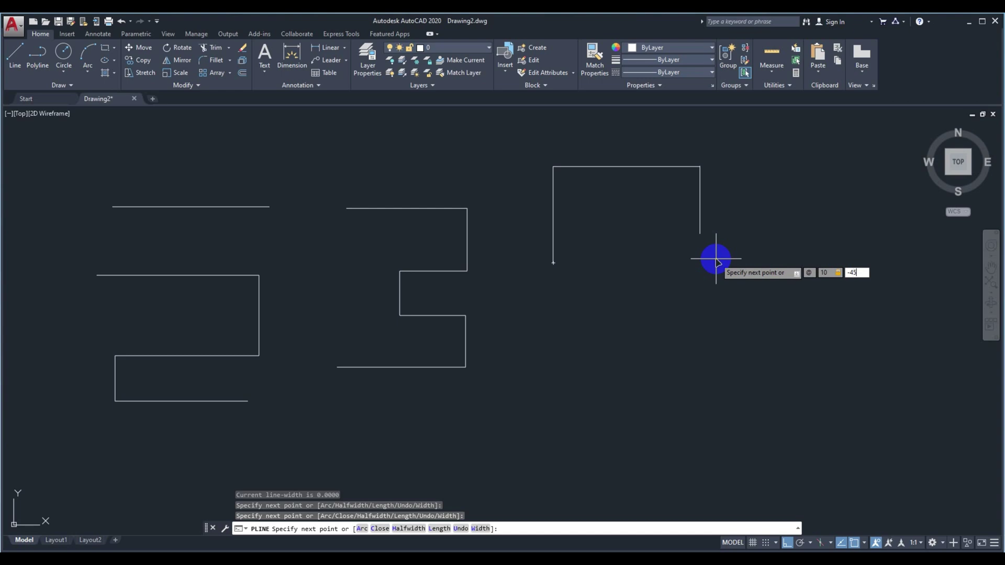
{"action": "key", "text": "Return"}
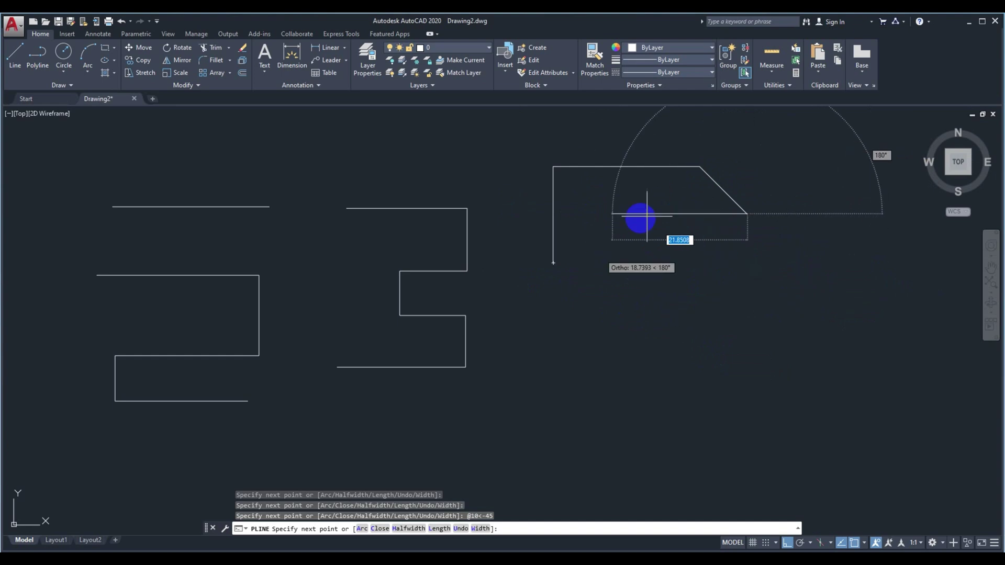
Set polar tracking to 30° increments and add an upward segment at 30° and a short downward segment at -60° to the polyline.
{"action": "left_click", "coordinate": [809, 545]}
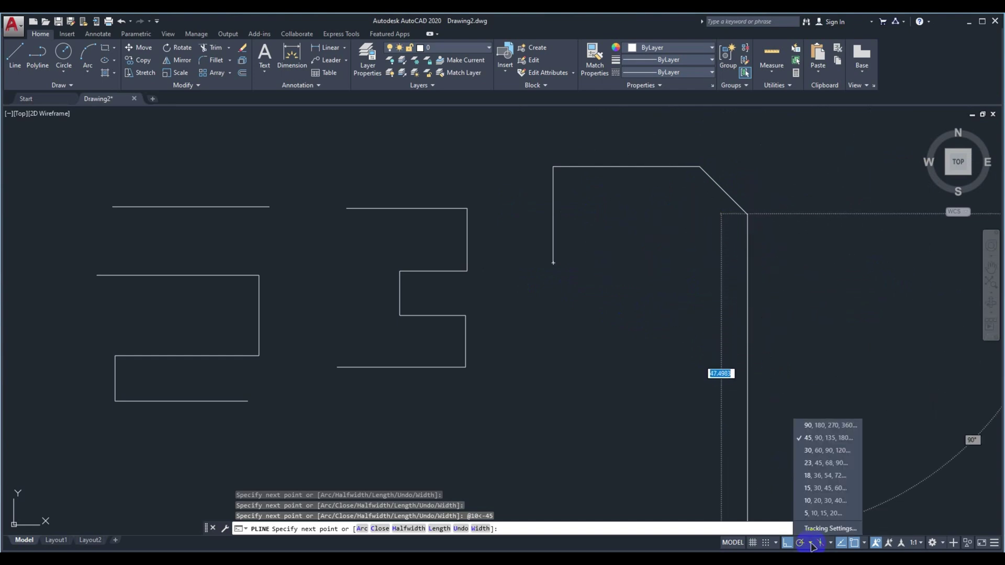
{"action": "left_click", "coordinate": [824, 451]}
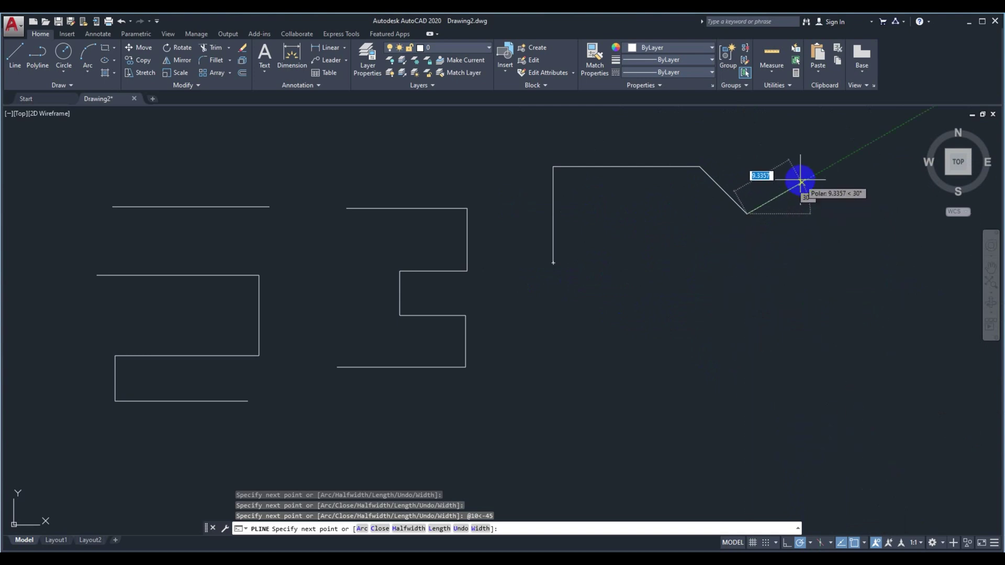
{"action": "left_click", "coordinate": [812, 178]}
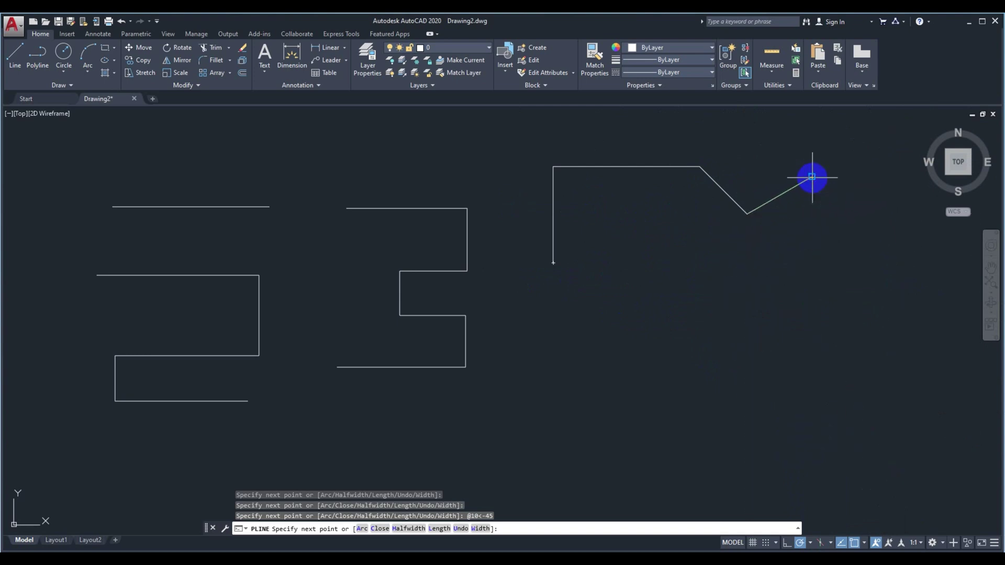
{"action": "left_click", "coordinate": [832, 212]}
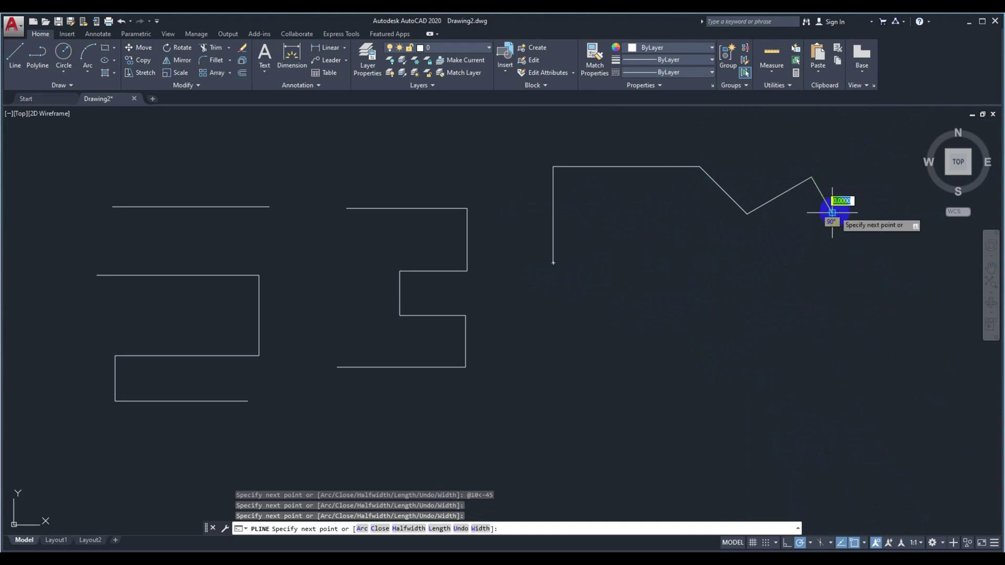
Turn Ortho on, add a vertical downward and a long horizontal leftward segment, and close the polyline with the Close option.
{"action": "left_click", "coordinate": [787, 543]}
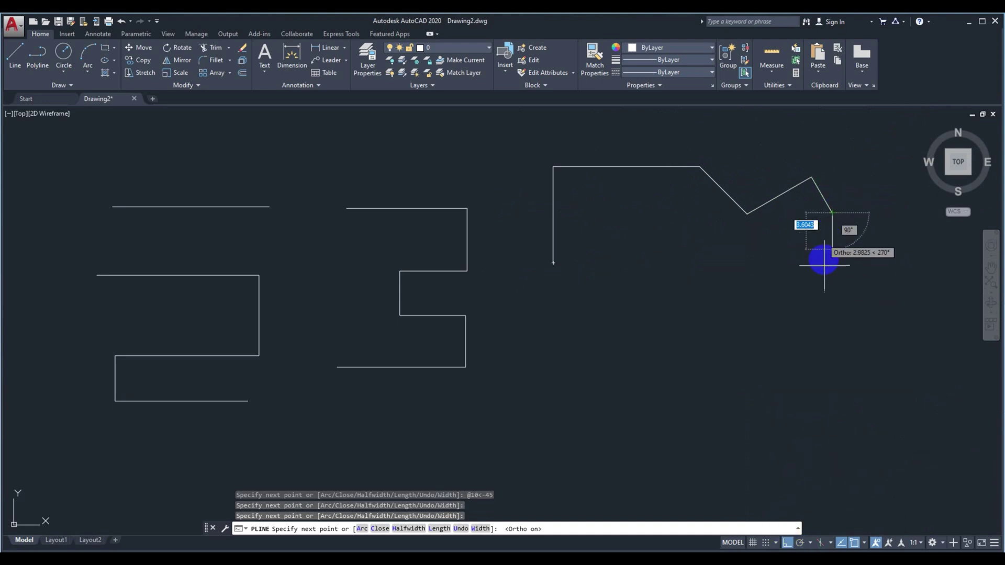
{"action": "left_click", "coordinate": [831, 288]}
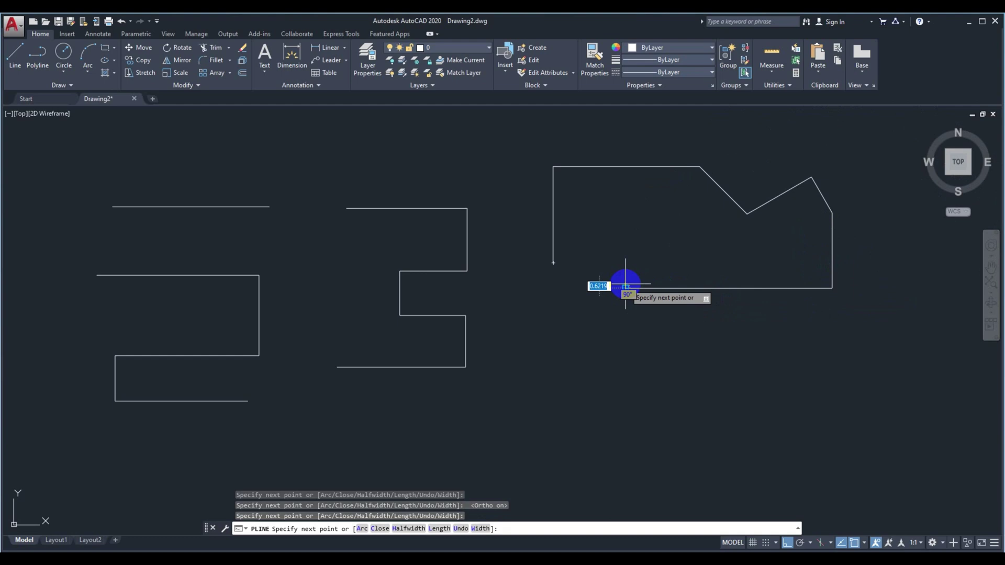
{"action": "left_click", "coordinate": [626, 287]}
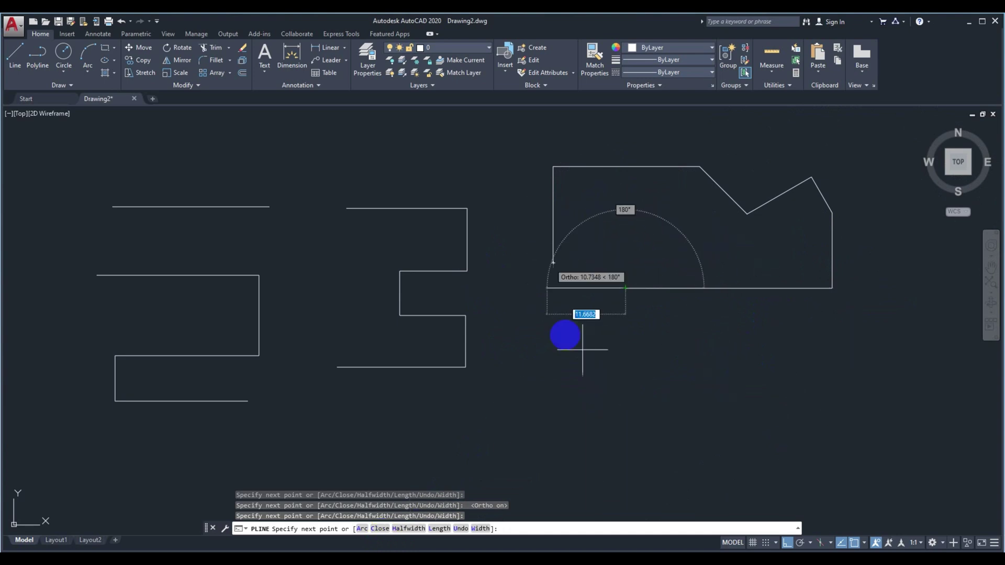
{"action": "type", "text": "c"}
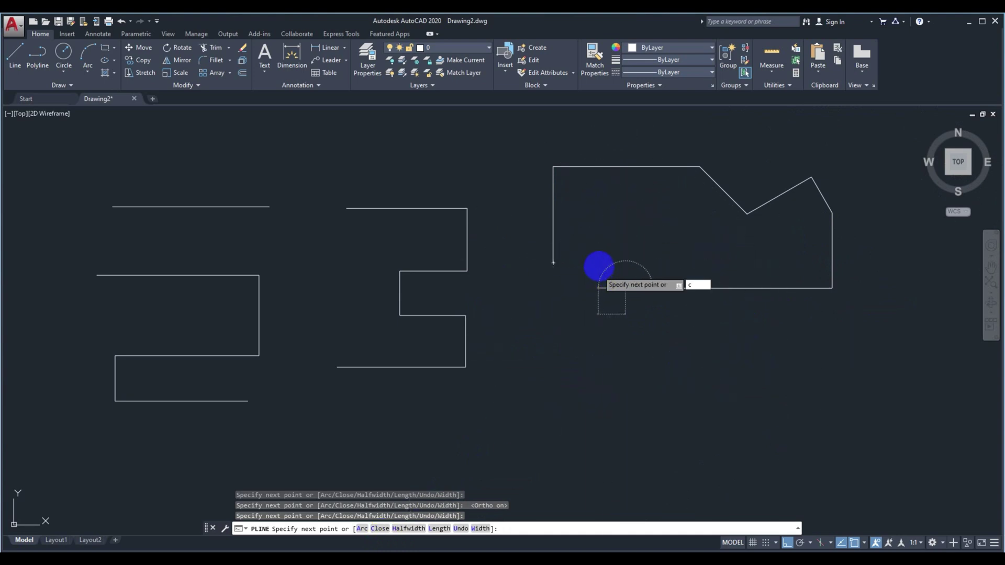
{"action": "key", "text": "Return"}
Select the closed polyline by its lower edge to check whether all its segments form one object.
{"action": "scroll", "coordinate": [549, 248], "scroll_direction": "up", "scroll_amount": 5}
{"action": "scroll", "coordinate": [572, 314], "scroll_direction": "down", "scroll_amount": 4}
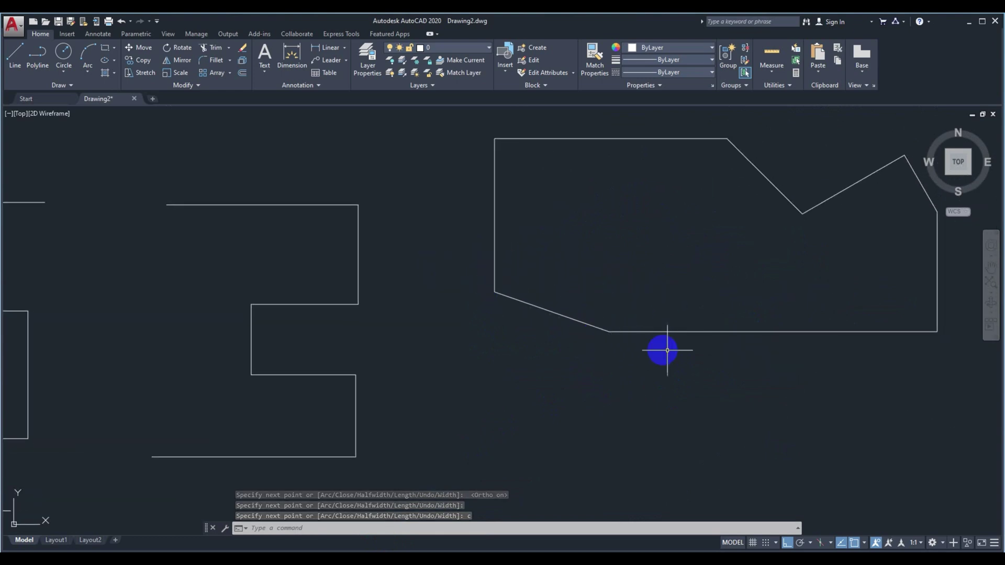
{"action": "key", "text": "Return"}
{"action": "left_click", "coordinate": [628, 332]}
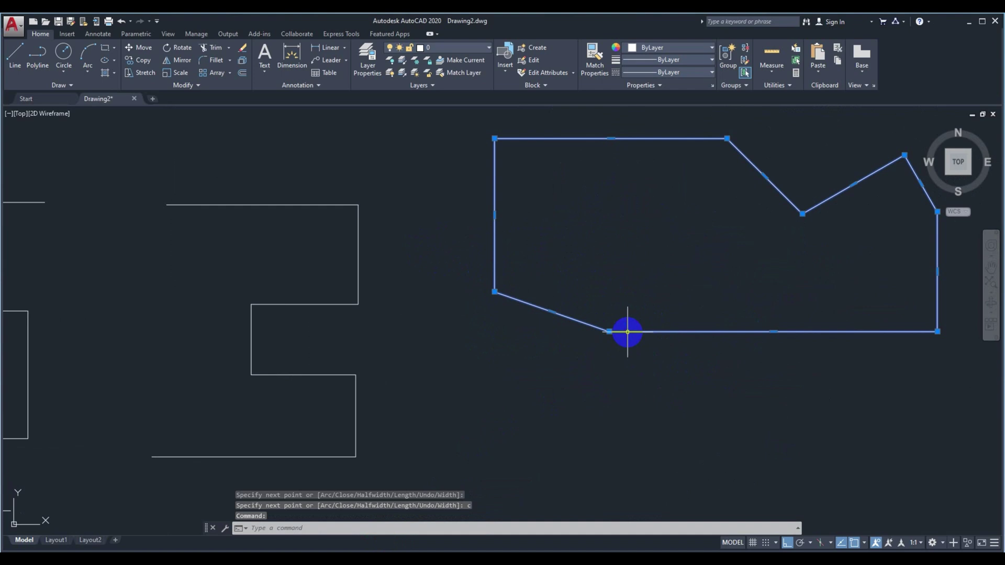
{"action": "scroll", "coordinate": [615, 246], "scroll_direction": "down", "scroll_amount": 3}
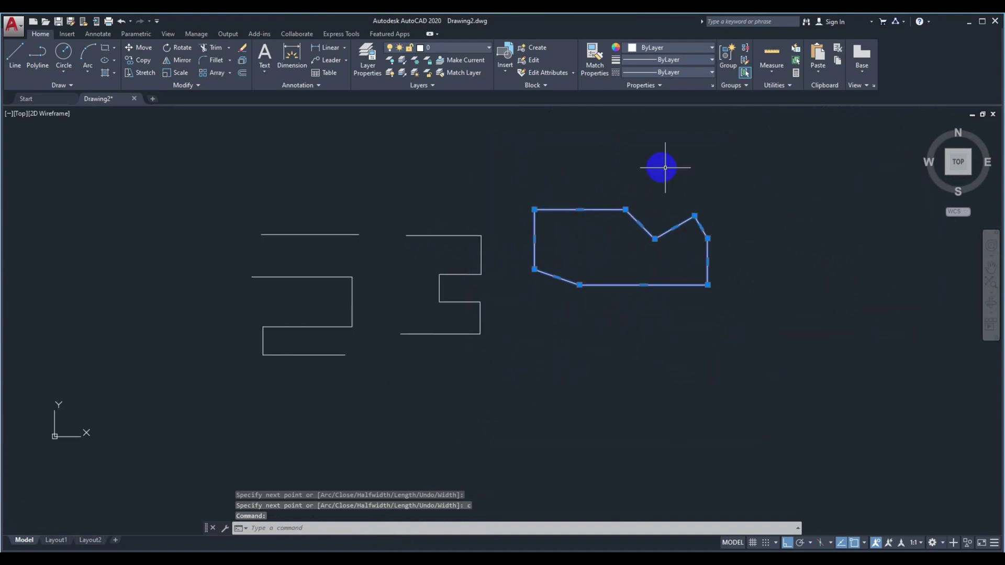
{"action": "middle_click_drag", "start_coordinate": [620, 341], "coordinate": [615, 341]}
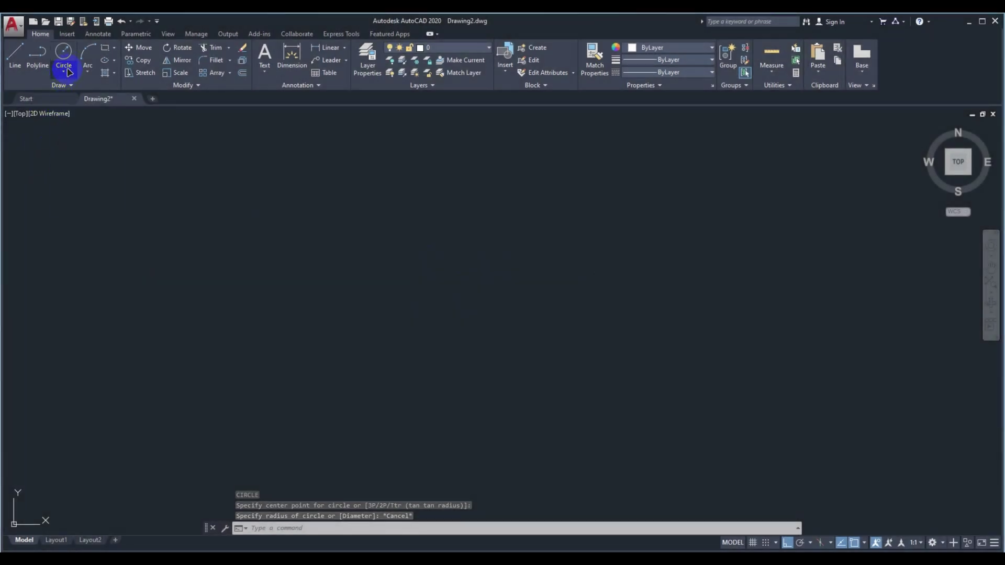
Draw a circle with a radius of 5 in the middle of the empty drawing area.
{"action": "left_click", "coordinate": [68, 72]}
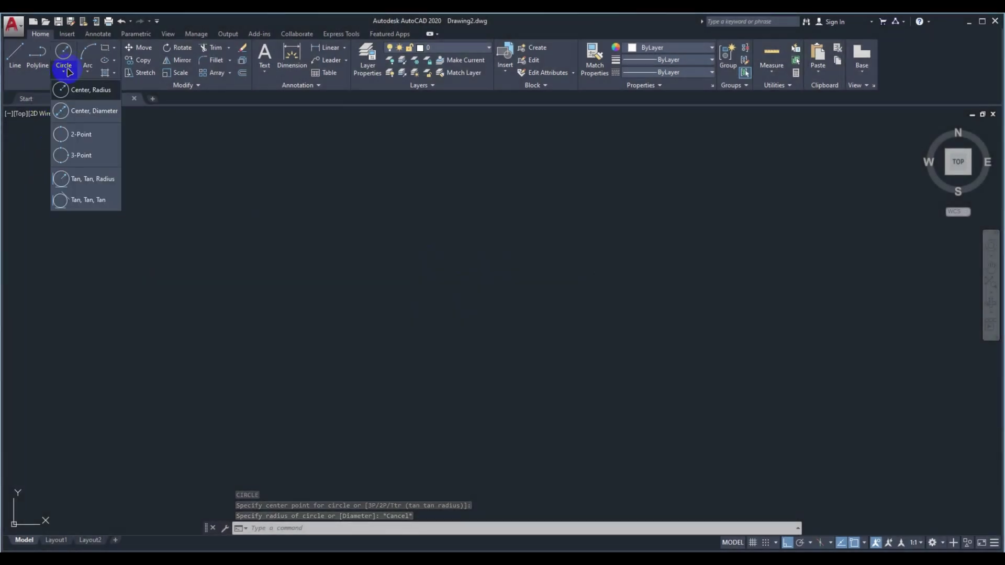
{"action": "left_click", "coordinate": [89, 90]}
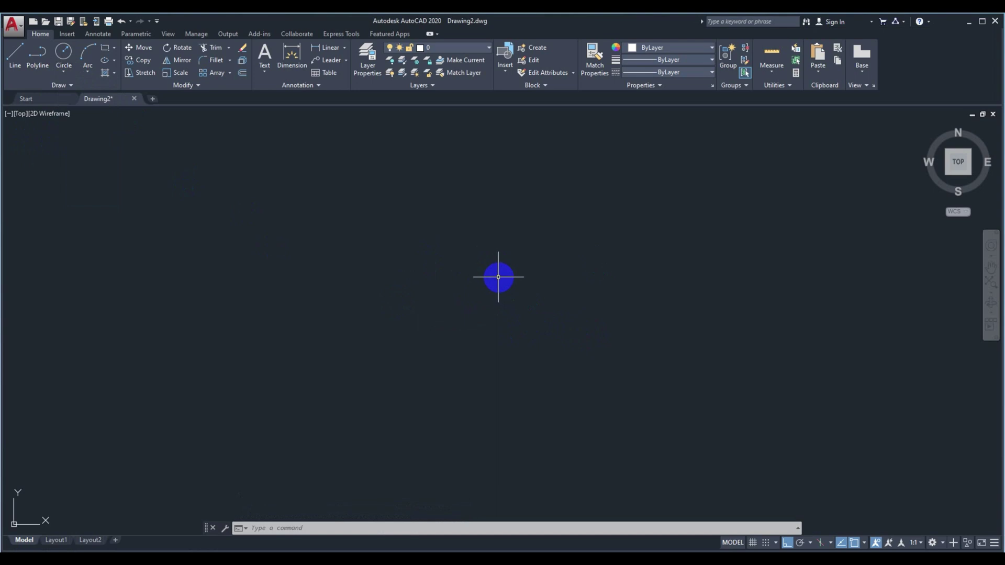
{"action": "left_click", "coordinate": [440, 236]}
{"action": "type", "text": "c"}
{"action": "key", "text": "Return"}
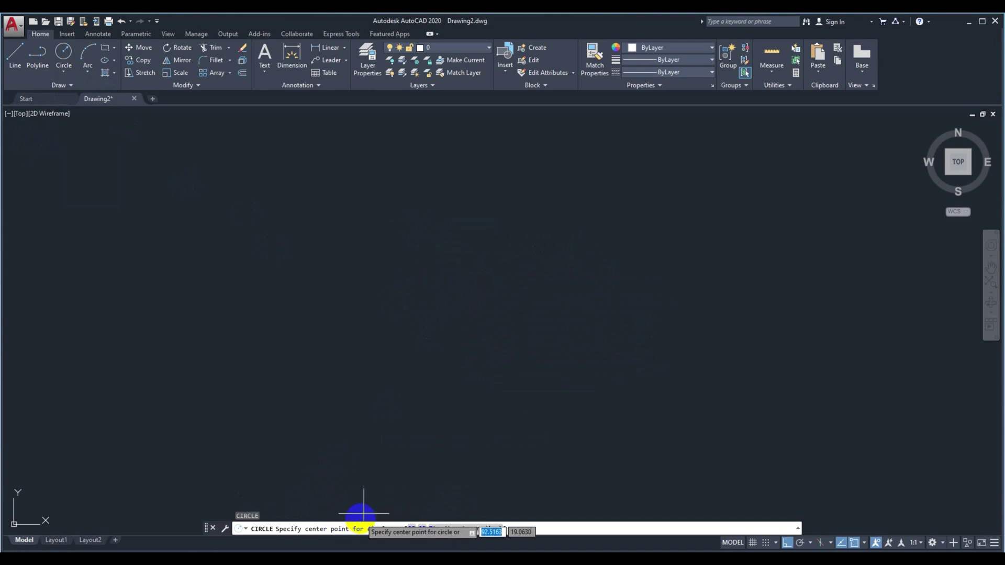
{"action": "left_click", "coordinate": [469, 320]}
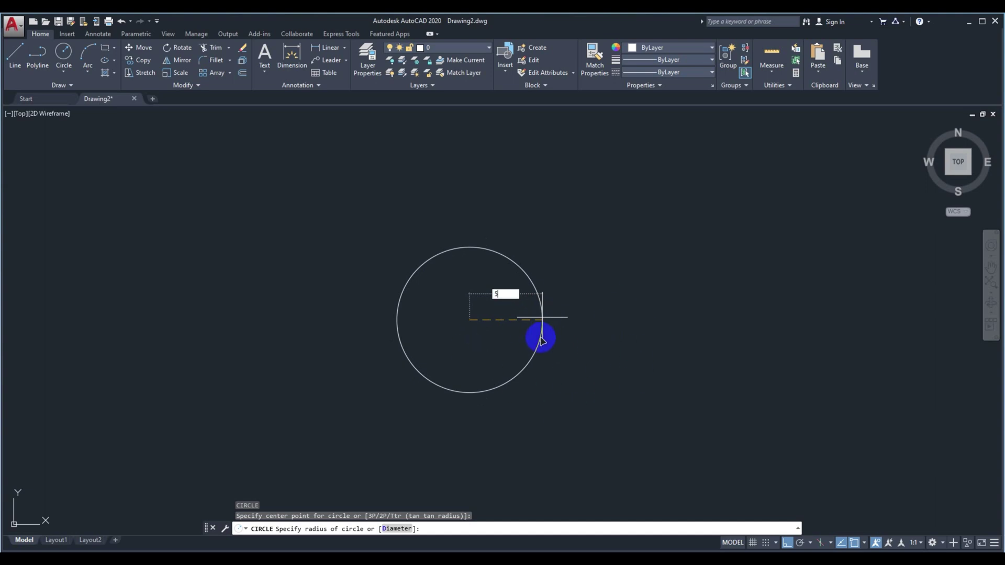
{"action": "type", "text": "5"}
{"action": "key", "text": "Return"}
Draw a second circle to the right of the first, using the Diameter option with a diameter of 10.
{"action": "scroll", "coordinate": [590, 333], "scroll_direction": "up", "scroll_amount": 2}
{"action": "middle_click_drag", "start_coordinate": [590, 333], "coordinate": [582, 330]}
{"action": "type", "text": "c"}
{"action": "key", "text": "Return"}
{"action": "left_click", "coordinate": [551, 303]}
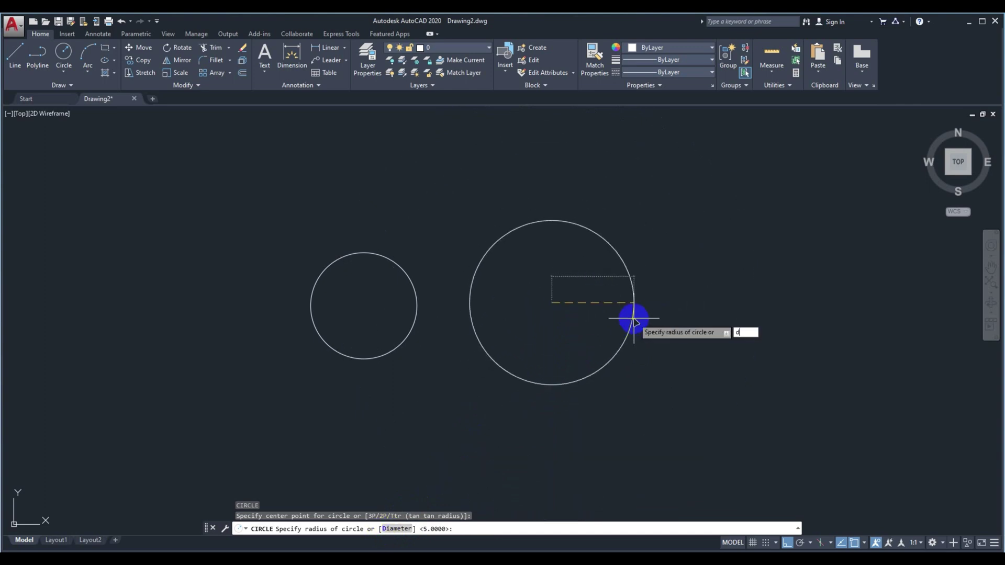
{"action": "key", "text": "Return"}
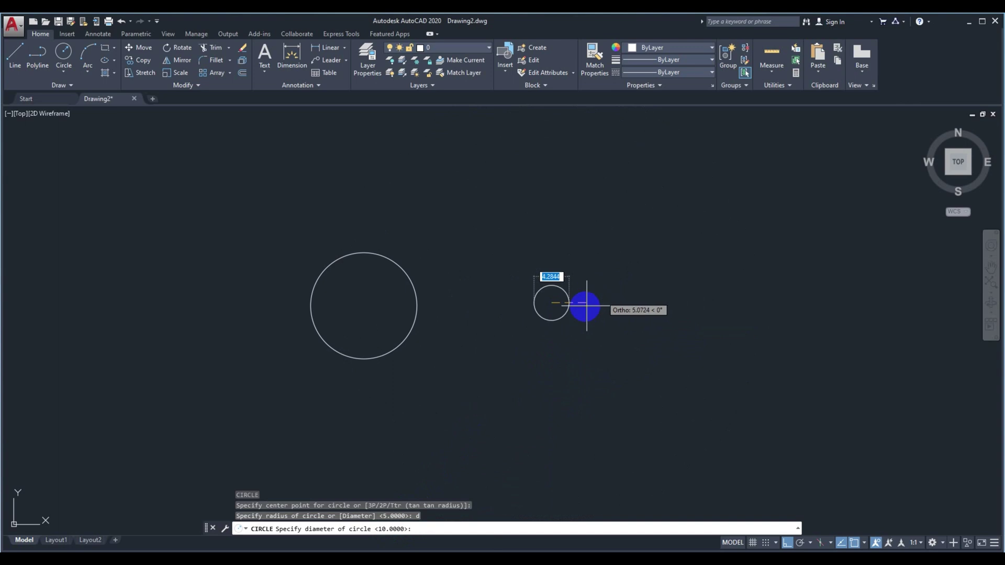
{"action": "scroll", "coordinate": [554, 317], "scroll_direction": "up", "scroll_amount": 4}
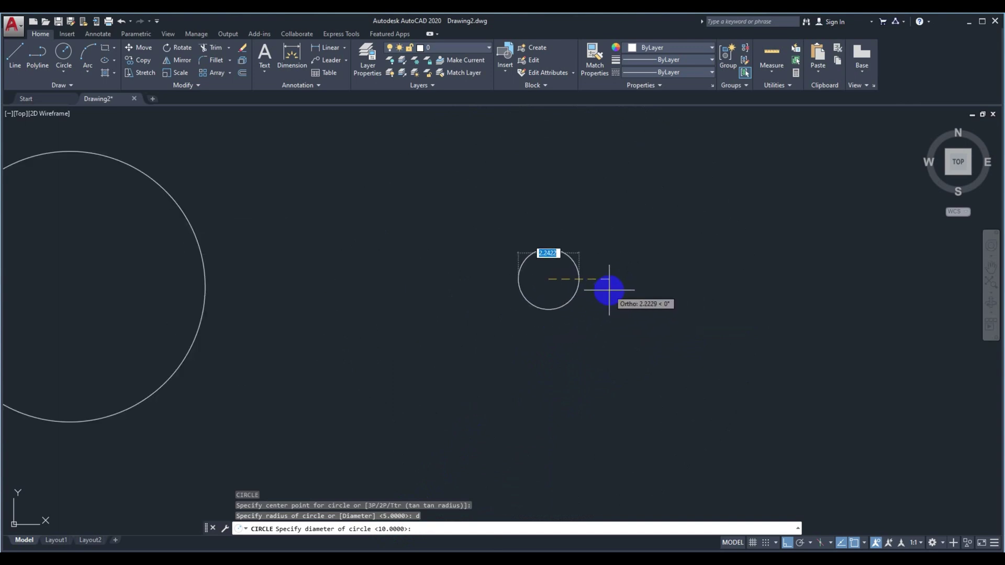
{"action": "left_click", "coordinate": [321, 526]}
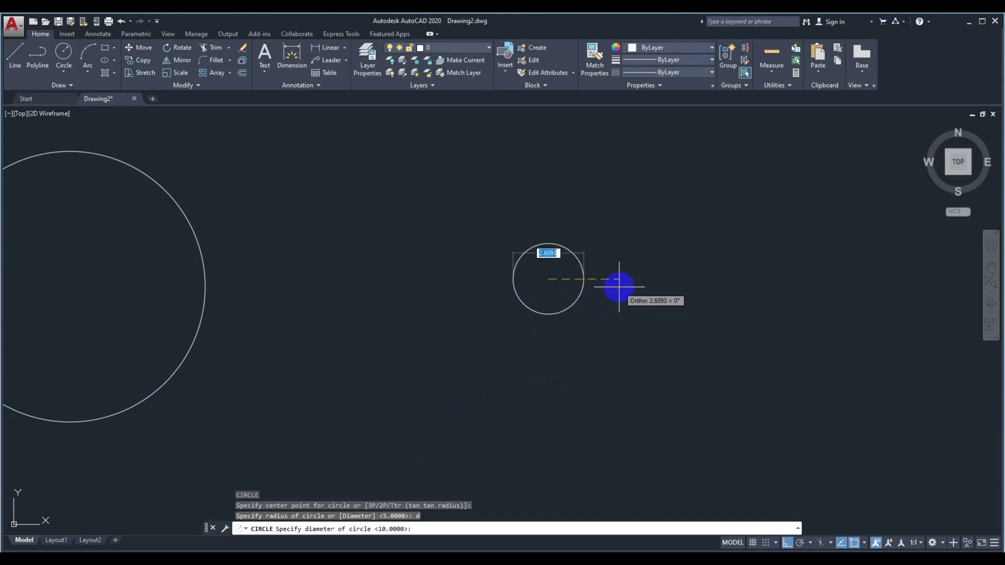
{"action": "type", "text": "10"}
{"action": "key", "text": "Return"}
Select the right and left circles in turn to compare their sizes.
{"action": "scroll", "coordinate": [618, 286], "scroll_direction": "down", "scroll_amount": 4}
{"action": "left_click", "coordinate": [607, 284]}
{"action": "left_click", "coordinate": [557, 213]}
{"action": "key", "text": "Escape"}
{"action": "left_click", "coordinate": [442, 366]}
{"action": "left_click", "coordinate": [389, 260]}
{"action": "middle_click_drag", "start_coordinate": [519, 355], "coordinate": [496, 357]}
{"action": "key", "text": "Escape"}
Draw a somewhat smaller 2-Point circle to the right of the two circles, with its diameter endpoints on a horizontal line.
{"action": "left_click", "coordinate": [70, 77]}
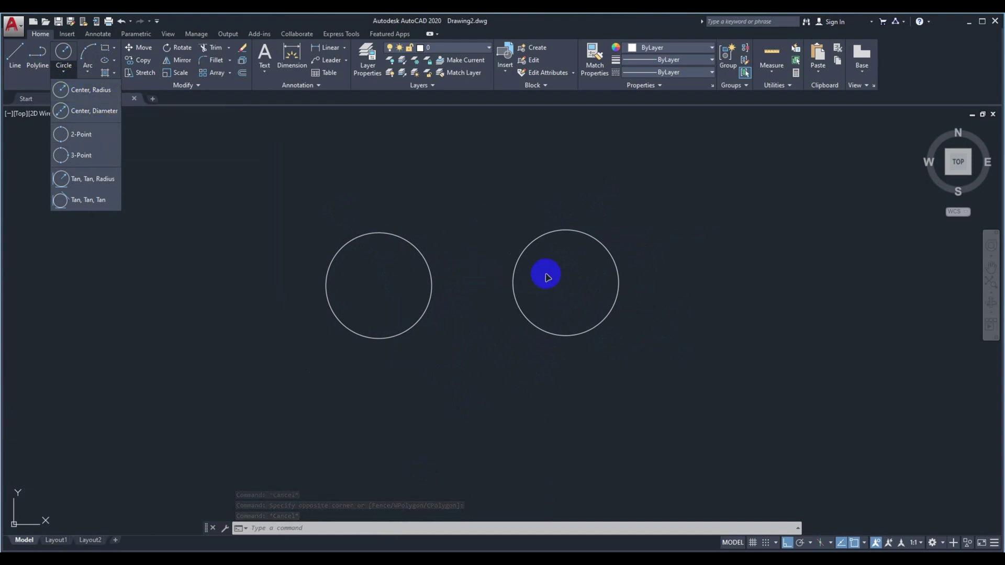
{"action": "left_click", "coordinate": [389, 273]}
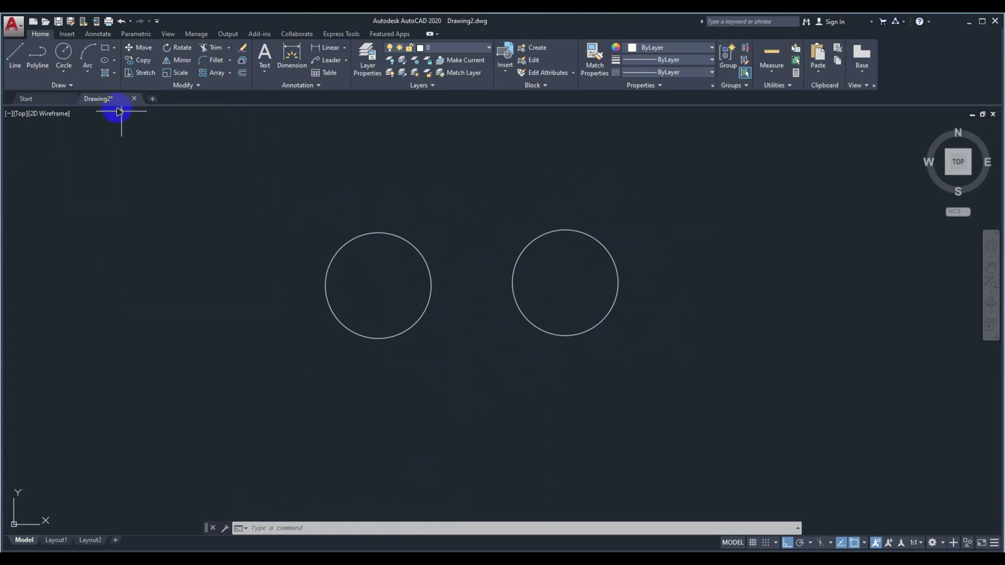
{"action": "left_click", "coordinate": [61, 71]}
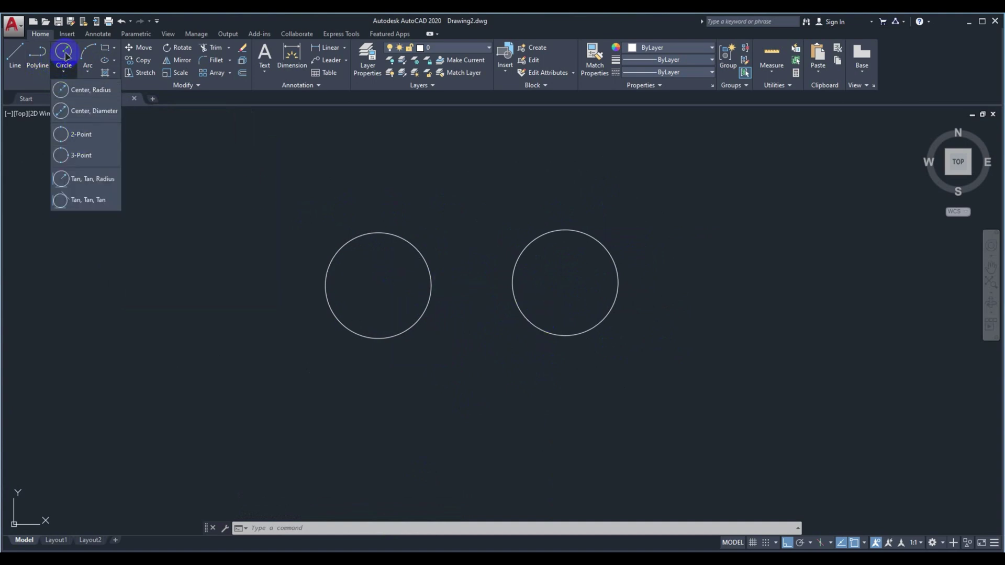
{"action": "left_click", "coordinate": [84, 137]}
{"action": "middle_click_drag", "start_coordinate": [600, 288], "coordinate": [434, 278]}
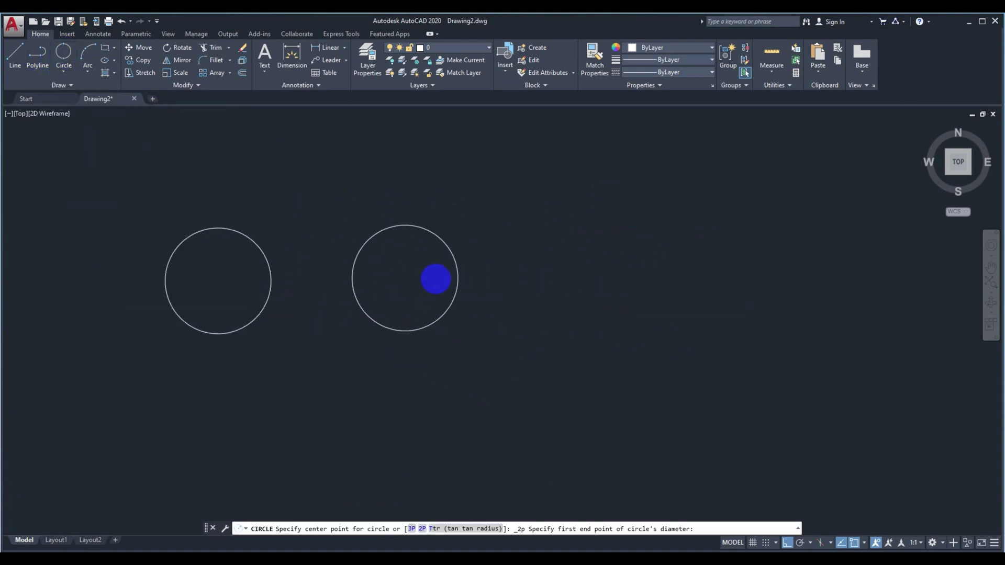
{"action": "left_click", "coordinate": [586, 278]}
{"action": "left_click", "coordinate": [661, 279]}
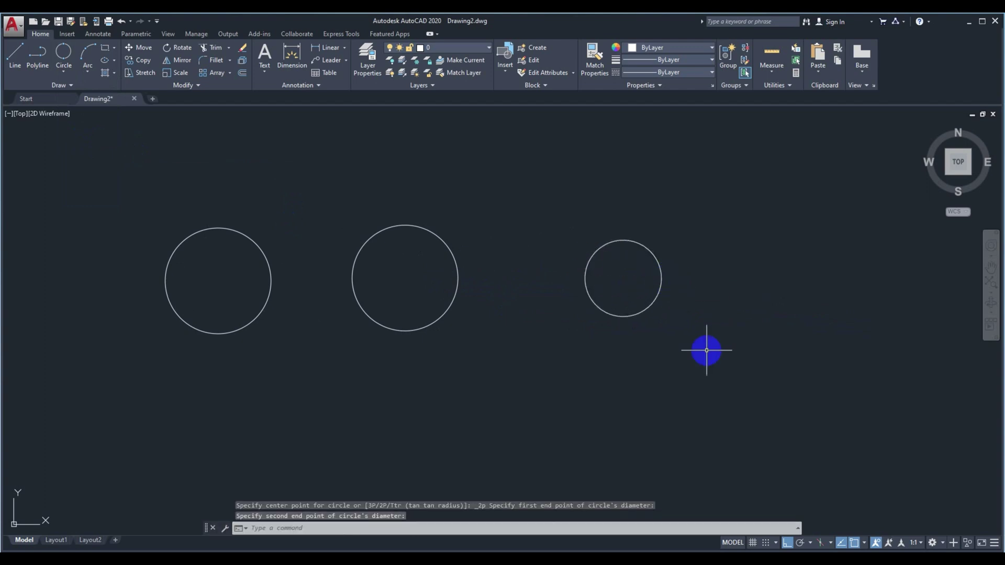
Draw a small 2-Point circle below the middle circle by picking both ends of its horizontal diameter.
{"action": "left_click", "coordinate": [33, 58]}
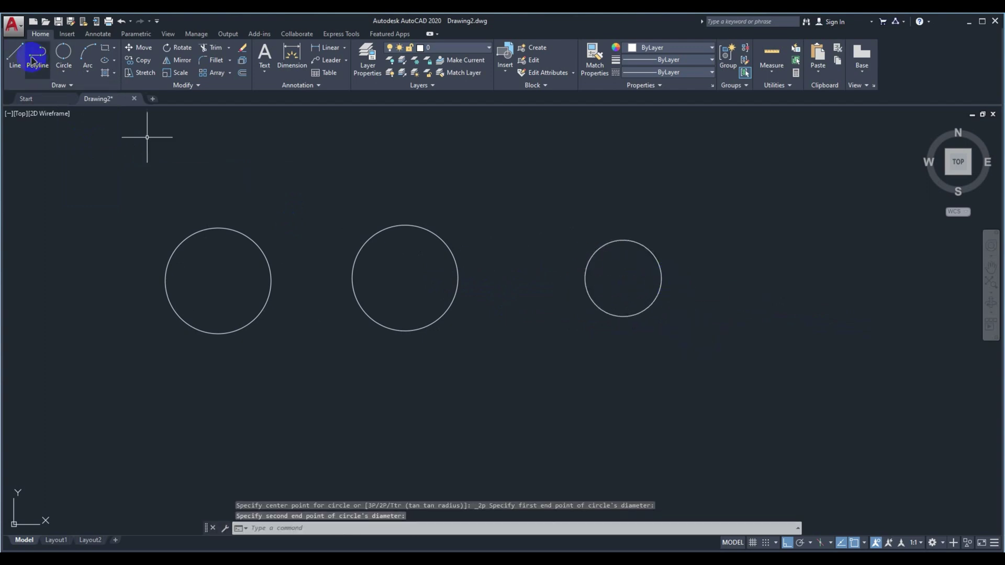
{"action": "left_click", "coordinate": [64, 73]}
{"action": "left_click", "coordinate": [74, 135]}
{"action": "left_click", "coordinate": [394, 407]}
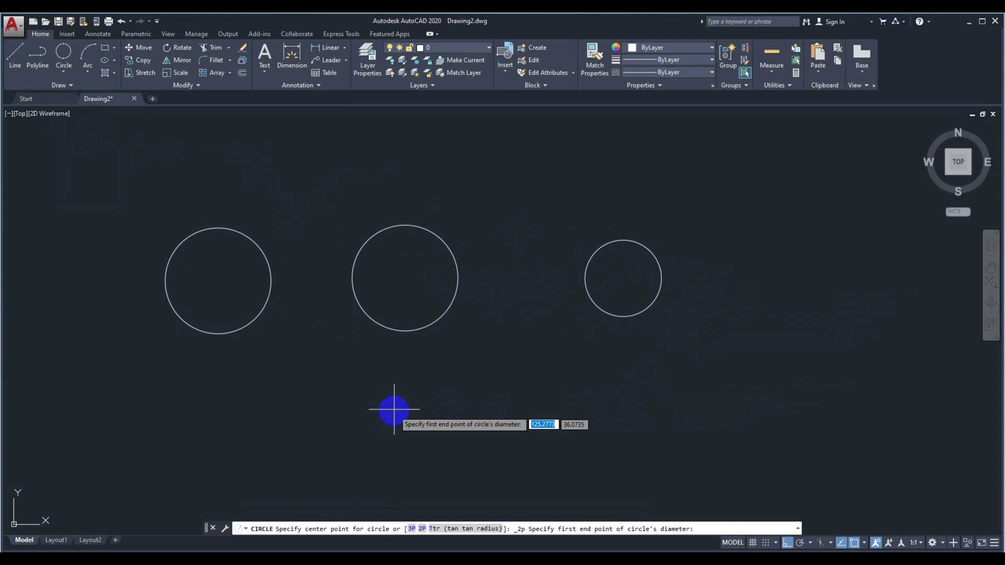
{"action": "left_click", "coordinate": [428, 406]}
{"action": "middle_click_drag", "start_coordinate": [496, 408], "coordinate": [471, 383]}
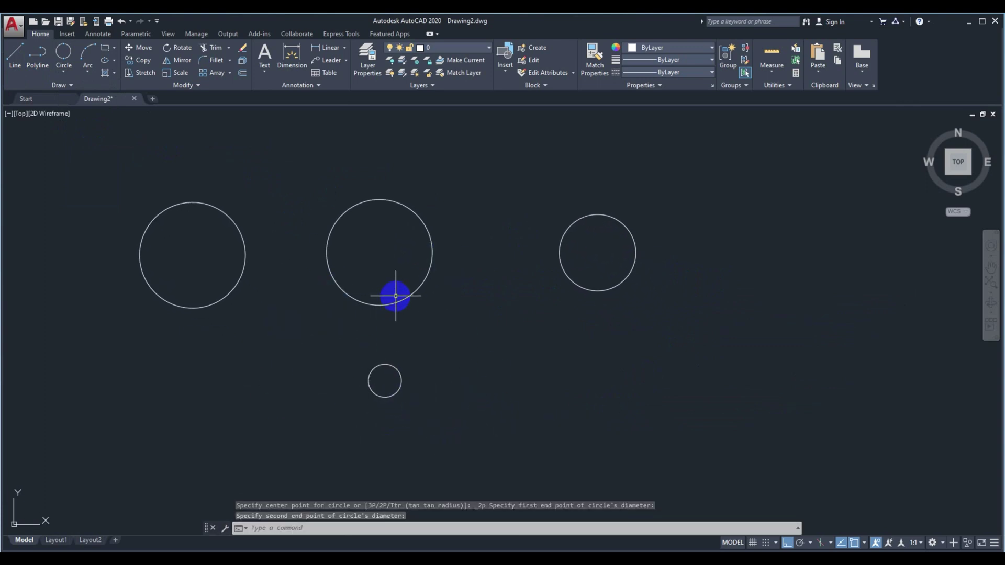
Draw a 3-Point circle below and left of the rightmost circle, with its first two points on a horizontal line.
{"action": "left_click", "coordinate": [67, 75]}
{"action": "left_click", "coordinate": [79, 157]}
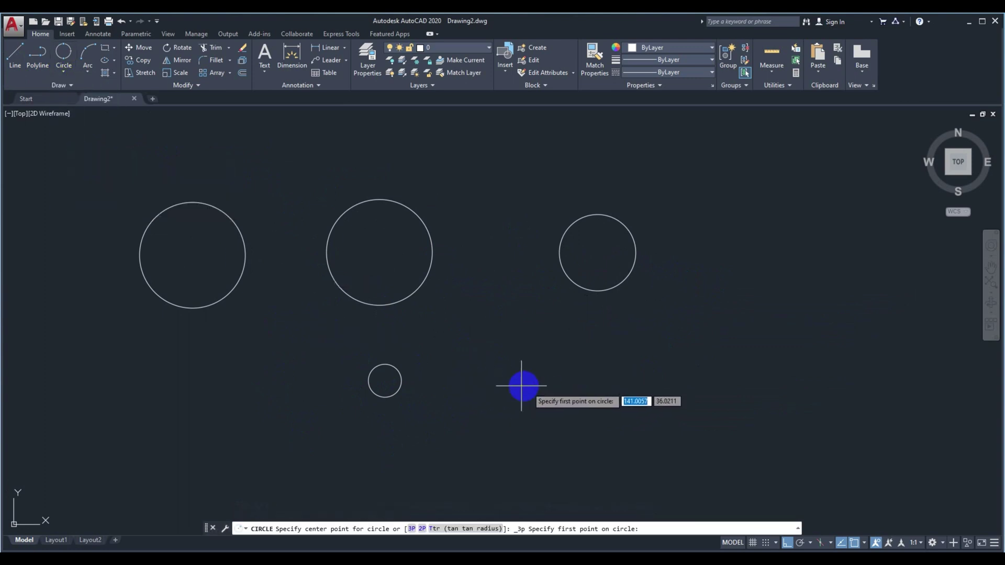
{"action": "left_click", "coordinate": [491, 380]}
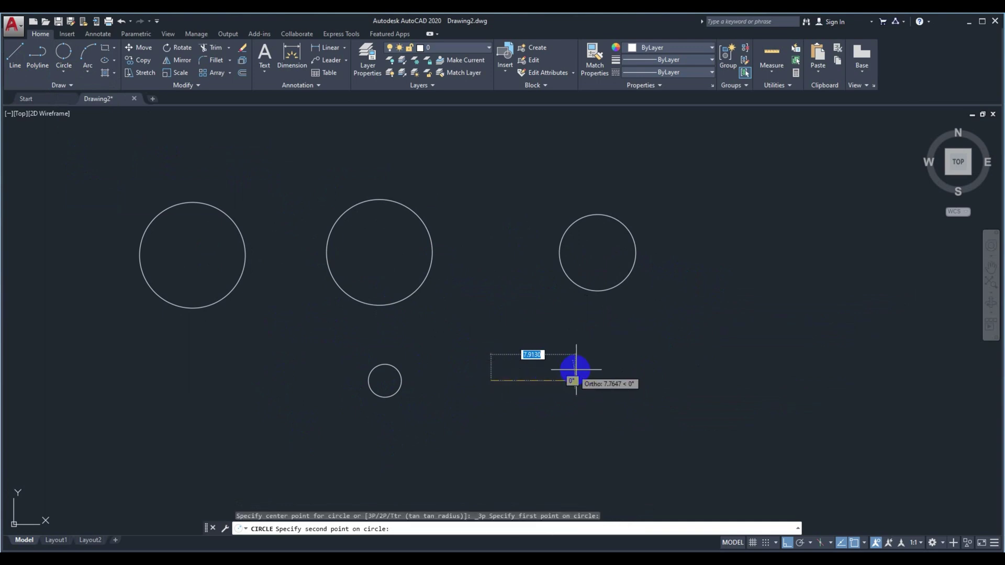
{"action": "left_click", "coordinate": [580, 381]}
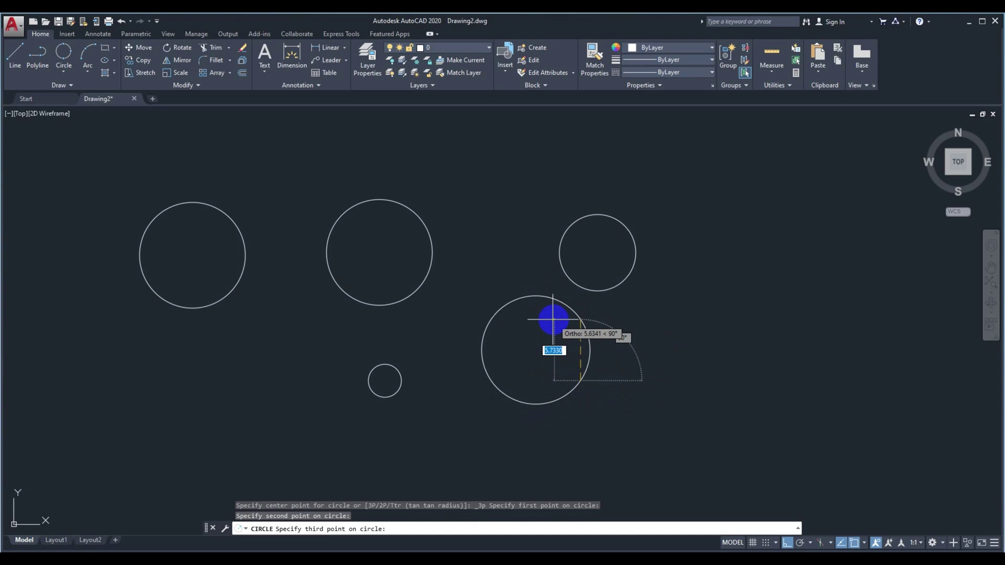
{"action": "left_click", "coordinate": [539, 337]}
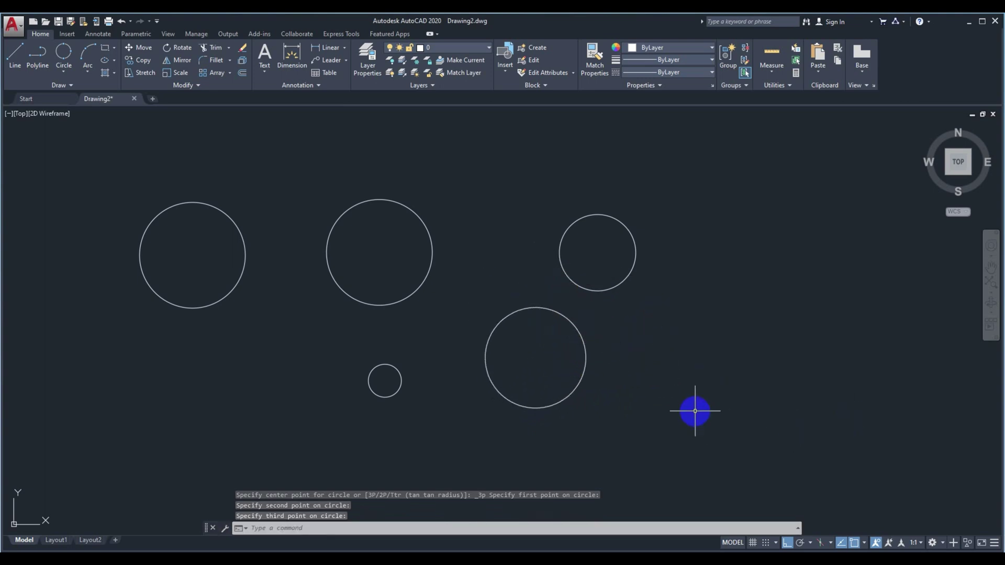
Draw a small 3-Point circle above the row of circles, between the middle and rightmost ones.
{"action": "left_click", "coordinate": [67, 75]}
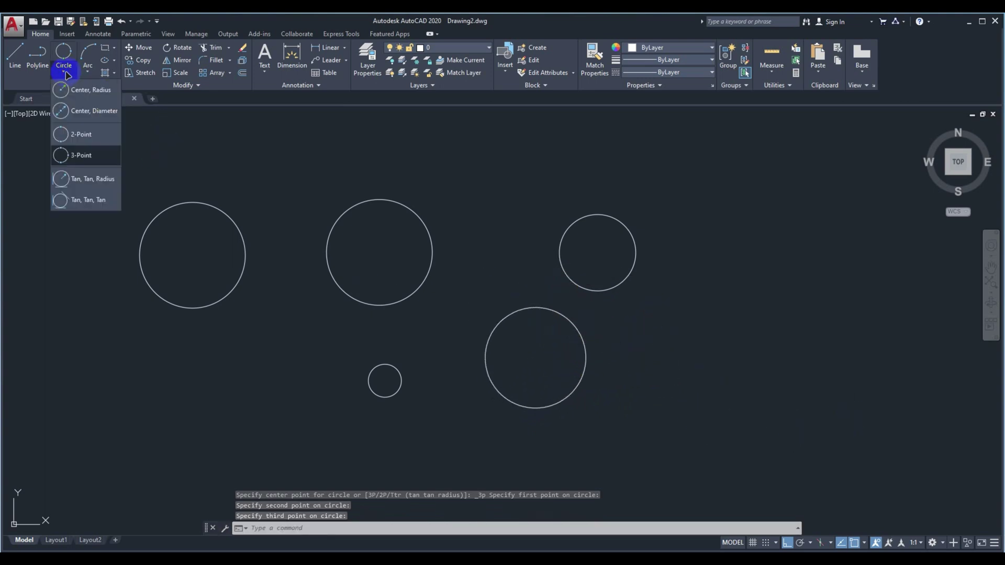
{"action": "left_click", "coordinate": [88, 157]}
{"action": "middle_click_drag", "start_coordinate": [546, 274], "coordinate": [490, 348]}
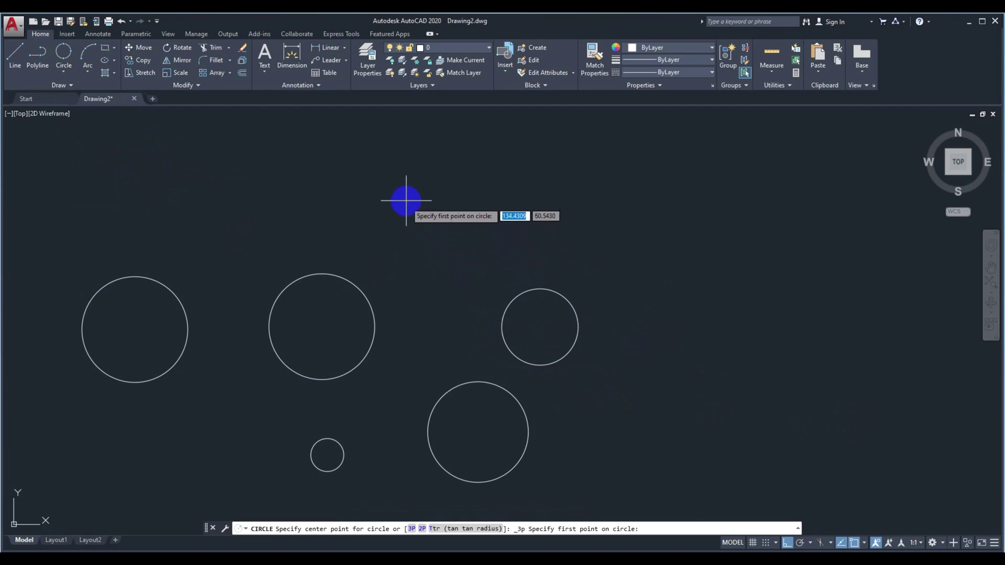
{"action": "left_click", "coordinate": [463, 207]}
{"action": "left_click", "coordinate": [516, 207]}
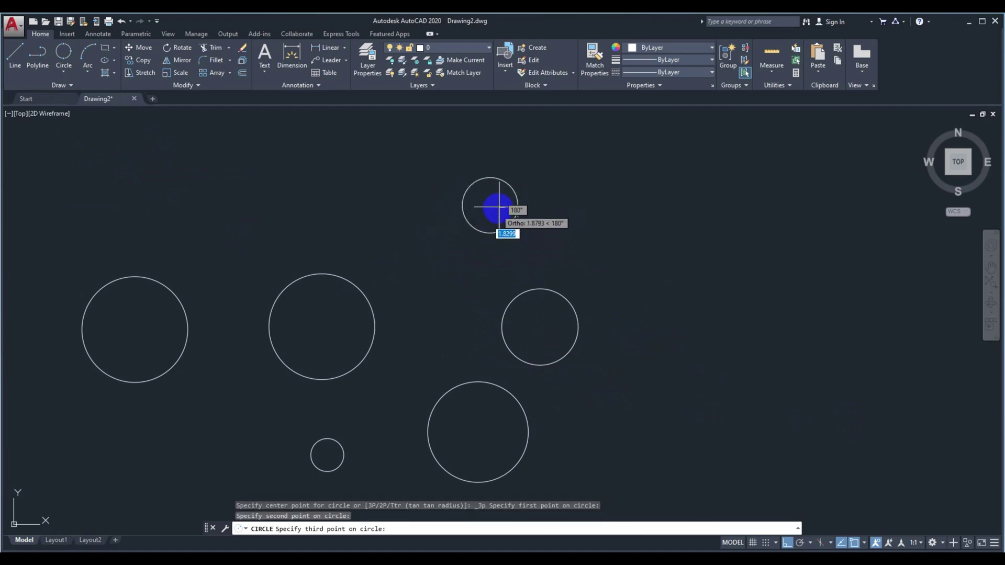
{"action": "left_click", "coordinate": [489, 232]}
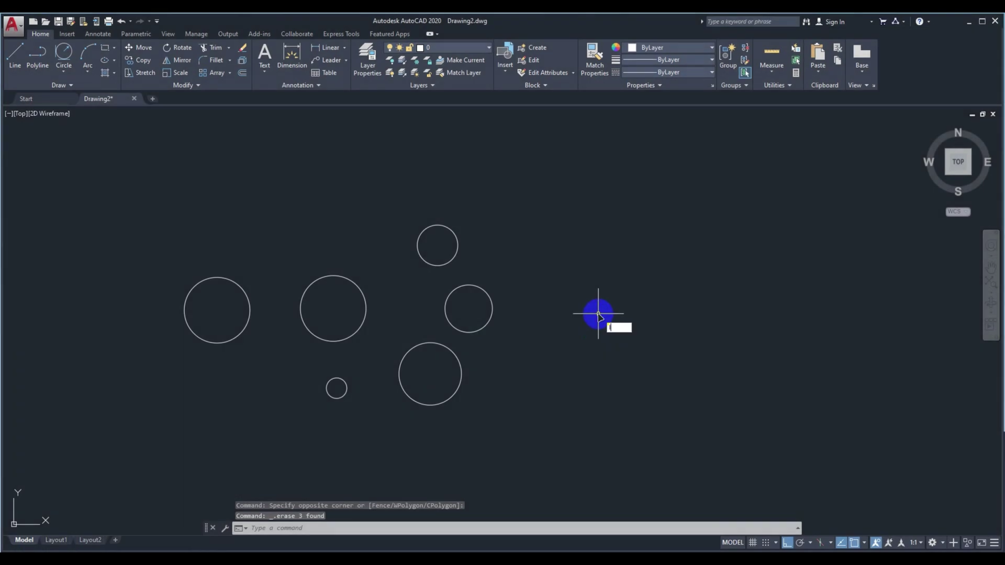
Draw a vertical line to the right of the circles and a separate horizontal line above it, extending rightward without touching it.
{"action": "key", "text": "Return"}
{"action": "left_click", "coordinate": [591, 351]}
{"action": "left_click", "coordinate": [591, 273]}
{"action": "key", "text": "Return"}
{"action": "key", "text": "Return"}
{"action": "left_click", "coordinate": [591, 228]}
{"action": "left_click", "coordinate": [696, 228]}
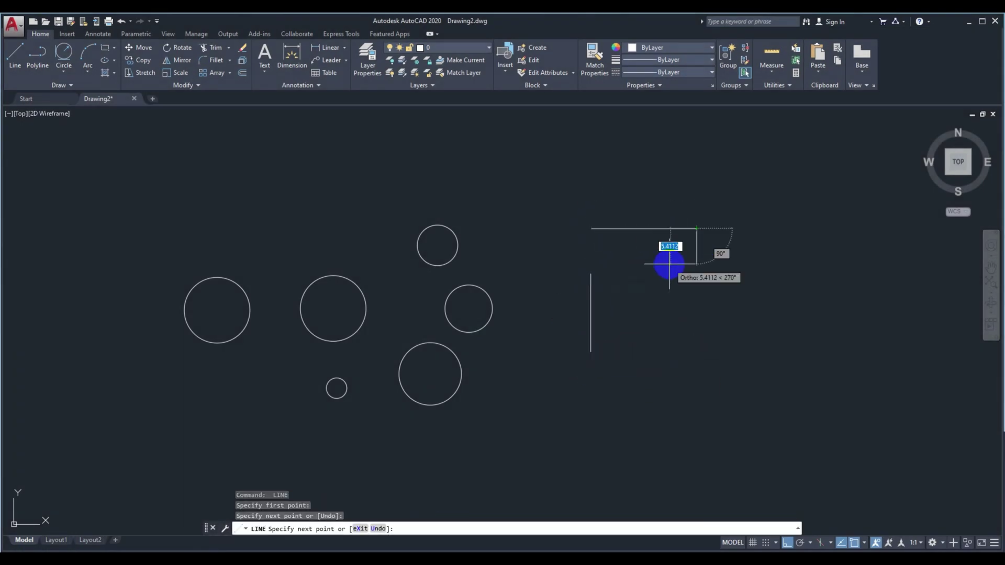
{"action": "key", "text": "Escape"}
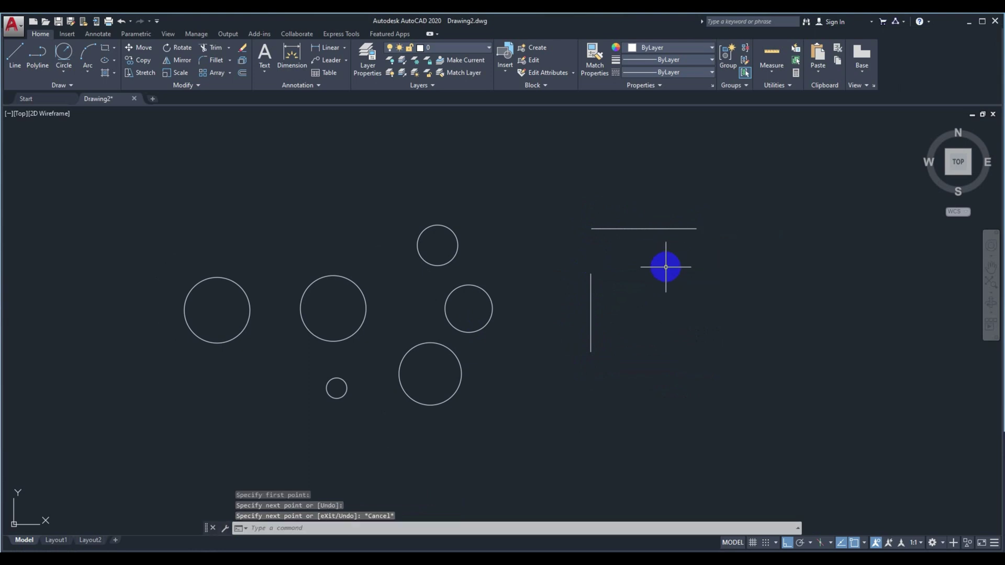
Draw a Tan, Tan, Radius circle of radius 5 tangent to the vertical and horizontal lines.
{"action": "left_click", "coordinate": [66, 71]}
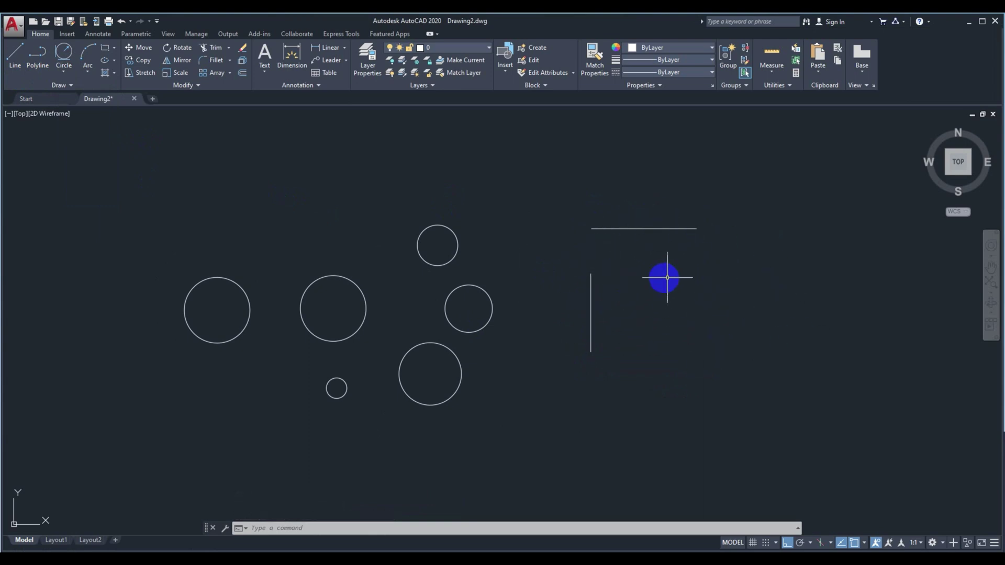
{"action": "left_click", "coordinate": [64, 74]}
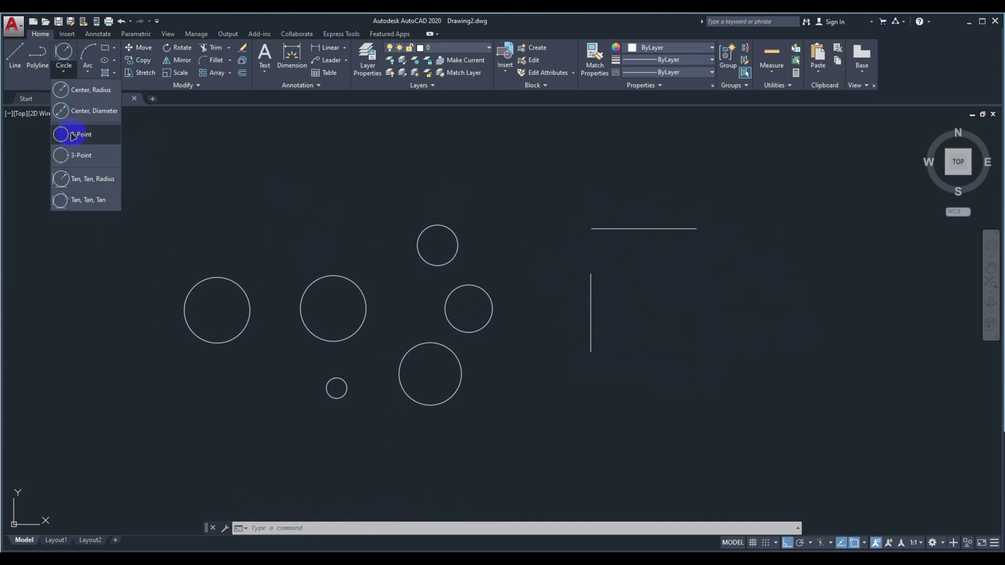
{"action": "left_click", "coordinate": [83, 180]}
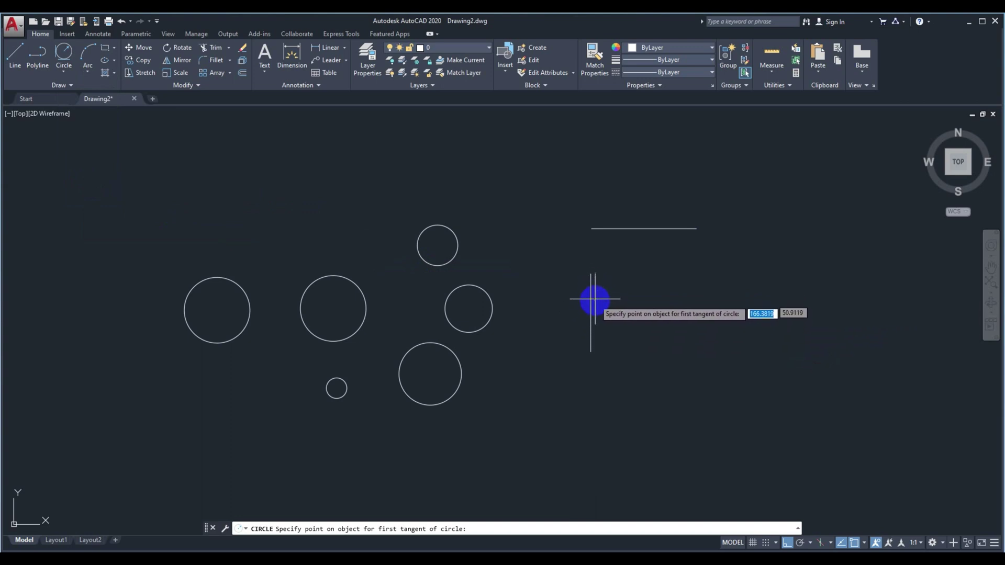
{"action": "left_click", "coordinate": [593, 302]}
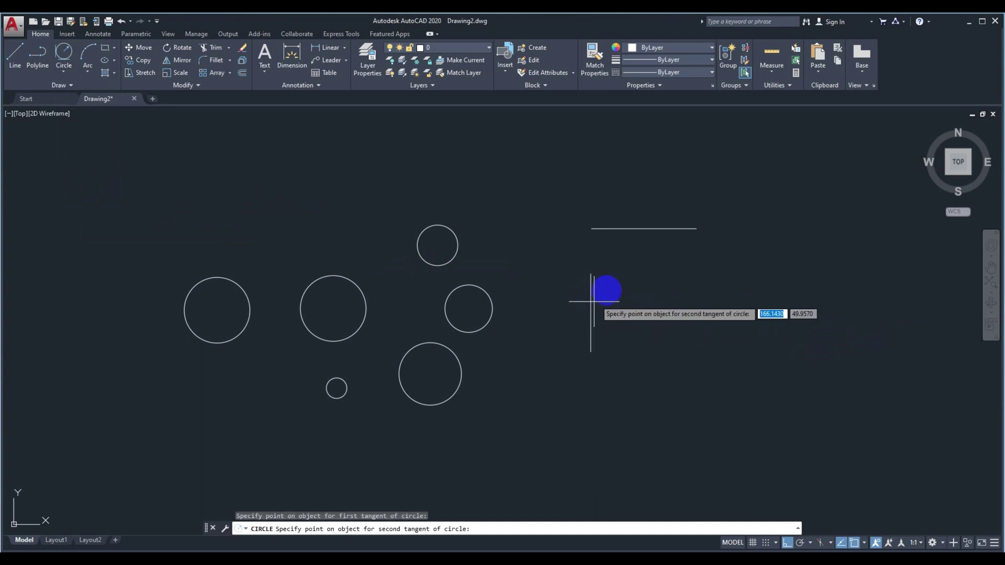
{"action": "left_click", "coordinate": [655, 228]}
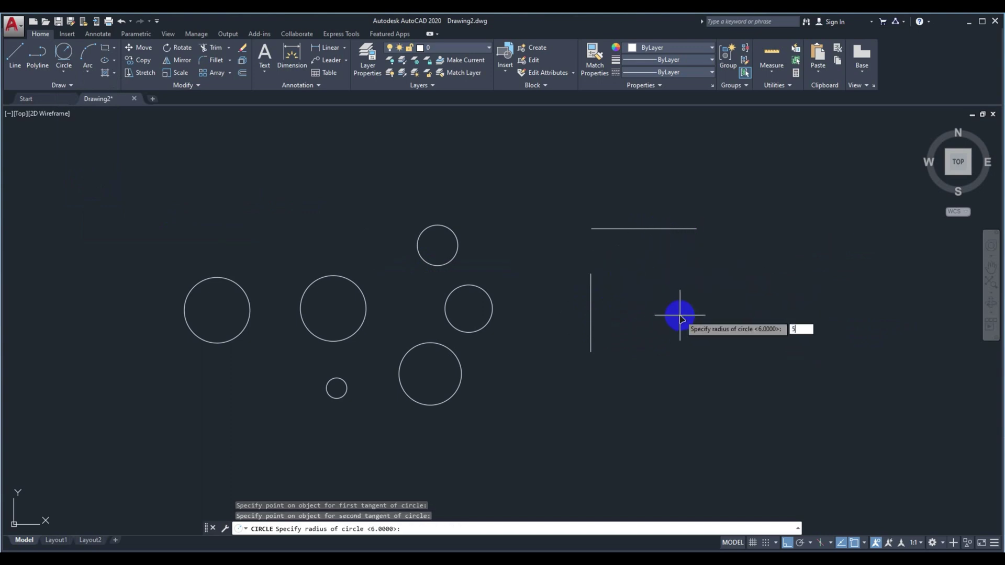
{"action": "key", "text": "Return"}
{"action": "scroll", "coordinate": [615, 294], "scroll_direction": "up", "scroll_amount": 5}
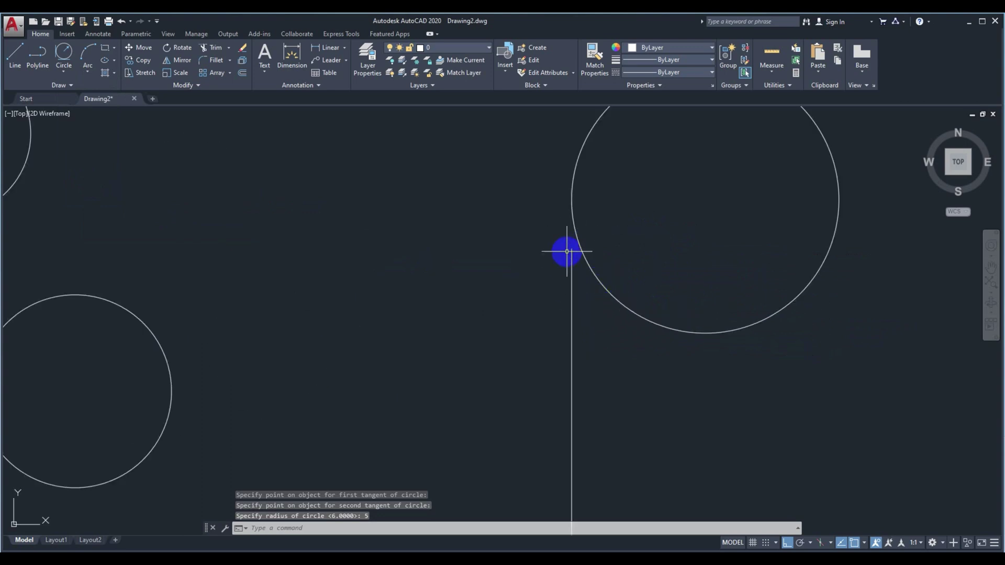
{"action": "scroll", "coordinate": [572, 319], "scroll_direction": "down", "scroll_amount": 5}
{"action": "scroll", "coordinate": [596, 276], "scroll_direction": "up", "scroll_amount": 5}
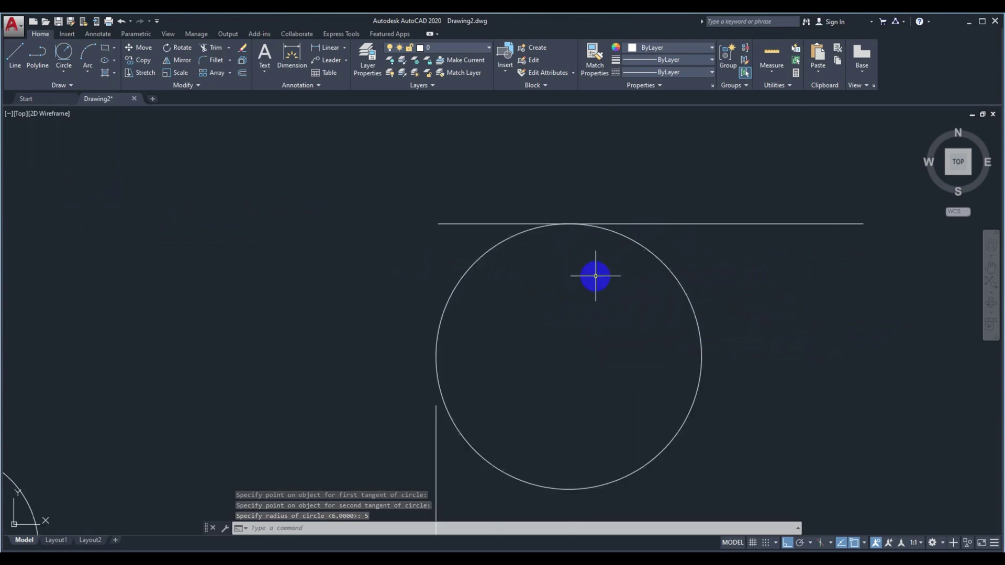
Stretch the vertical line's upper end upward past the circle's tangent point, stopping just below the horizontal line.
{"action": "left_click", "coordinate": [436, 405]}
{"action": "left_click", "coordinate": [426, 254]}
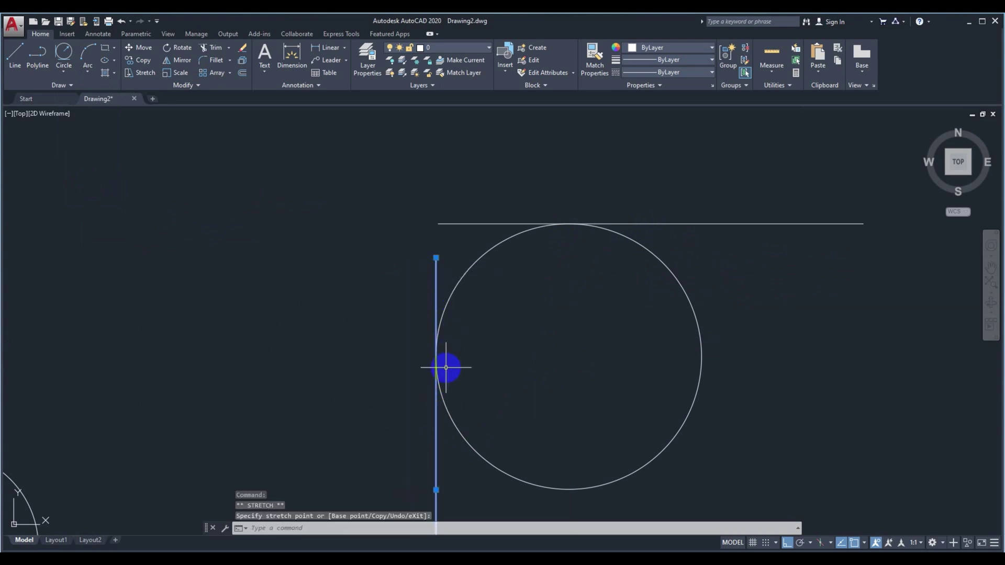
{"action": "key", "text": "Escape"}
{"action": "scroll", "coordinate": [430, 355], "scroll_direction": "up", "scroll_amount": 2}
{"action": "scroll", "coordinate": [411, 306], "scroll_direction": "down", "scroll_amount": 5}
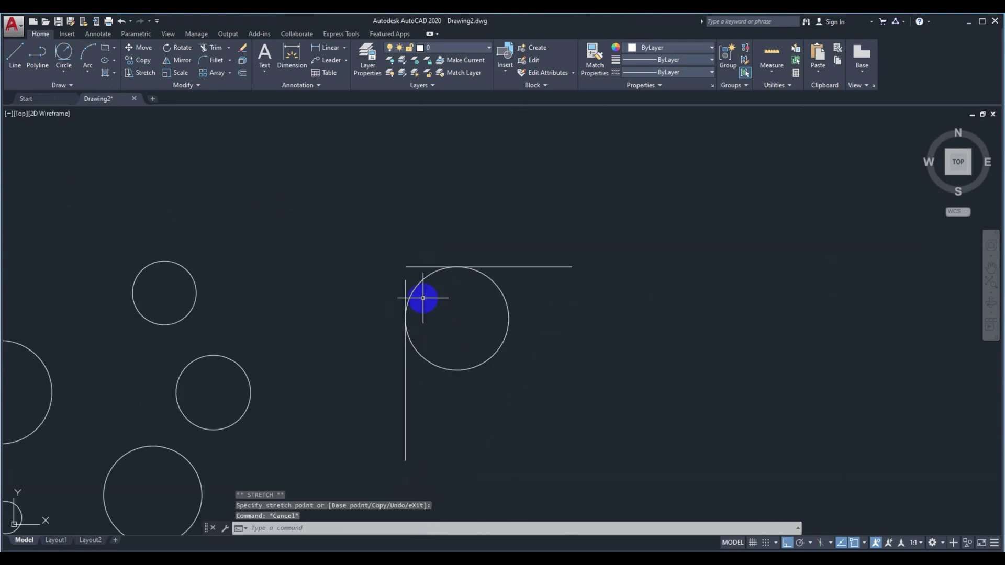
Draw a vertical line above the tangent circle and a separate horizontal line to the right of its lower part.
{"action": "scroll", "coordinate": [490, 325], "scroll_direction": "down", "scroll_amount": 3}
{"action": "type", "text": "l"}
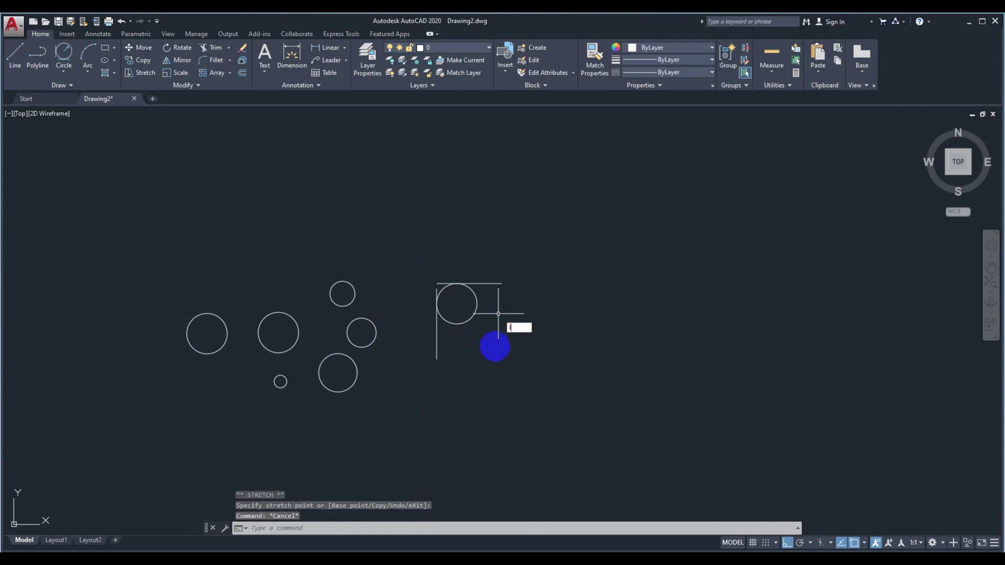
{"action": "key", "text": "Return"}
{"action": "left_click", "coordinate": [439, 250]}
{"action": "left_click", "coordinate": [426, 185]}
{"action": "key", "text": "Return"}
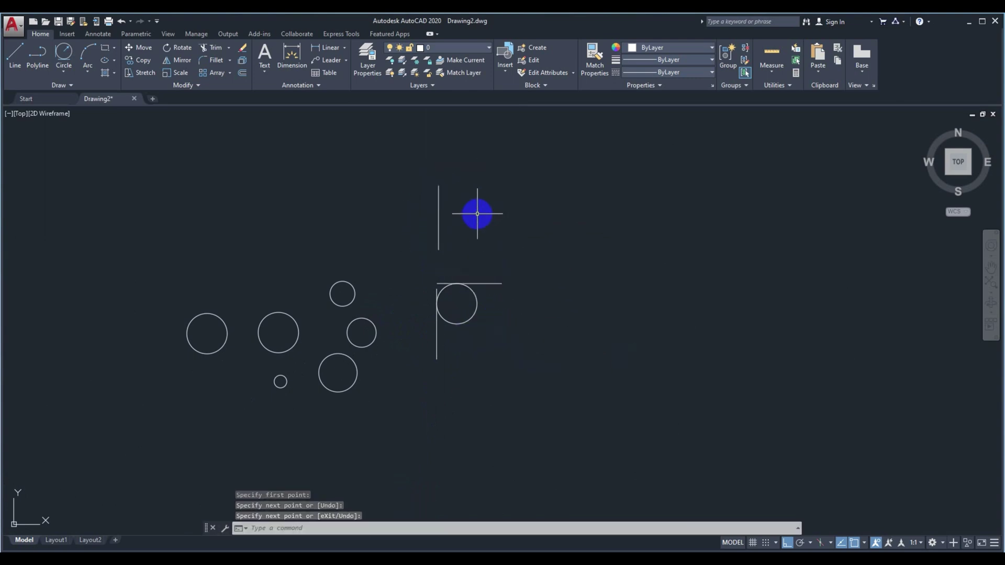
{"action": "scroll", "coordinate": [478, 211], "scroll_direction": "up", "scroll_amount": 4}
{"action": "key", "text": "Return"}
{"action": "left_click", "coordinate": [415, 274]}
{"action": "left_click", "coordinate": [558, 277]}
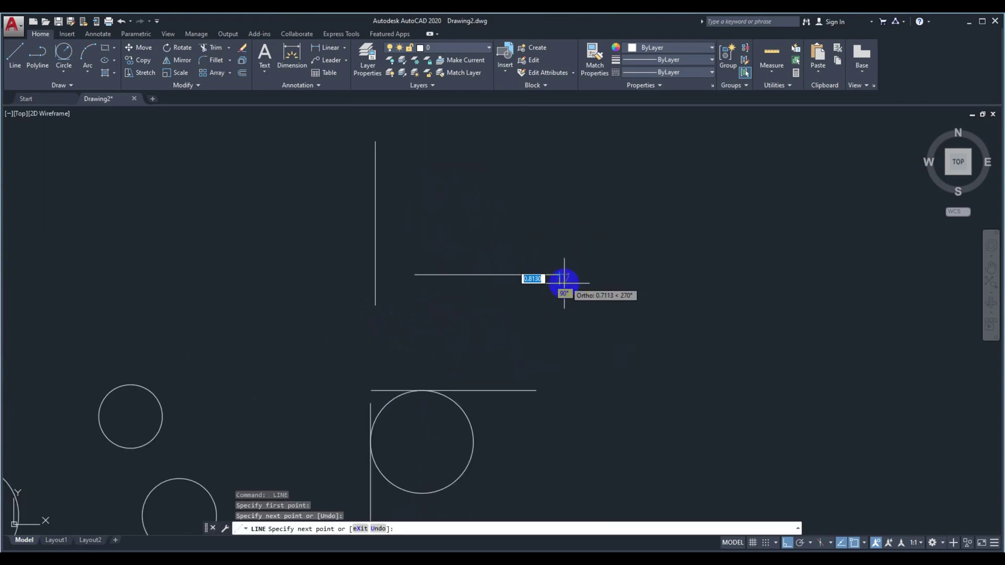
{"action": "key", "text": "Escape"}
Draw a Tan, Tan, Radius circle of radius 4 tangent to the new vertical and horizontal lines.
{"action": "middle_click_drag", "start_coordinate": [416, 250], "coordinate": [433, 254]}
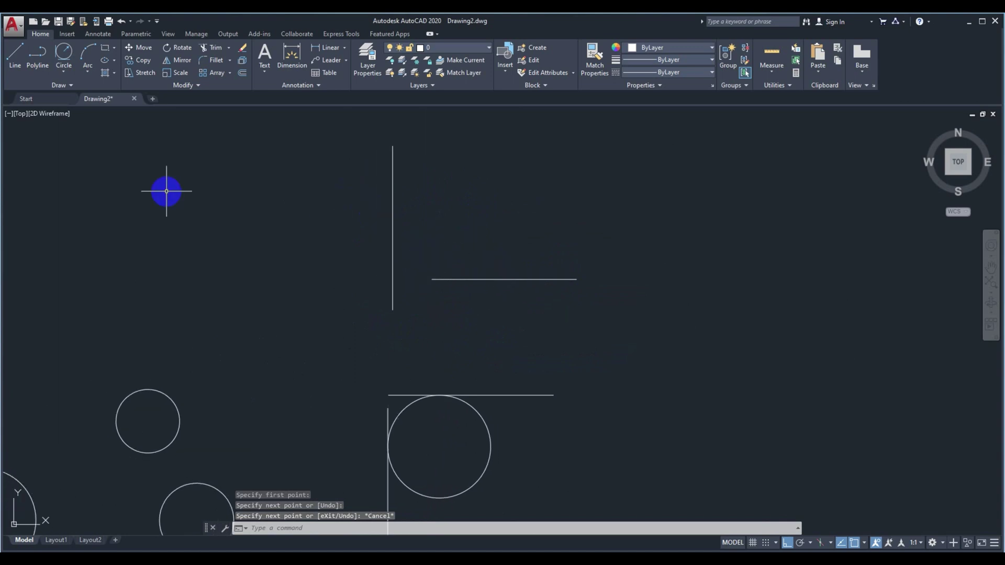
{"action": "left_click", "coordinate": [66, 73]}
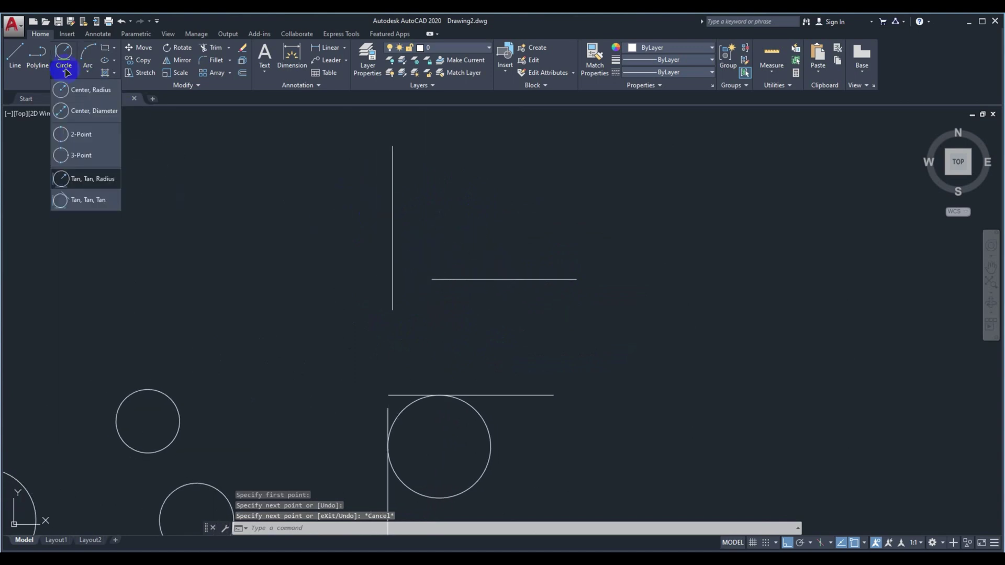
{"action": "left_click", "coordinate": [79, 181]}
{"action": "left_click", "coordinate": [394, 192]}
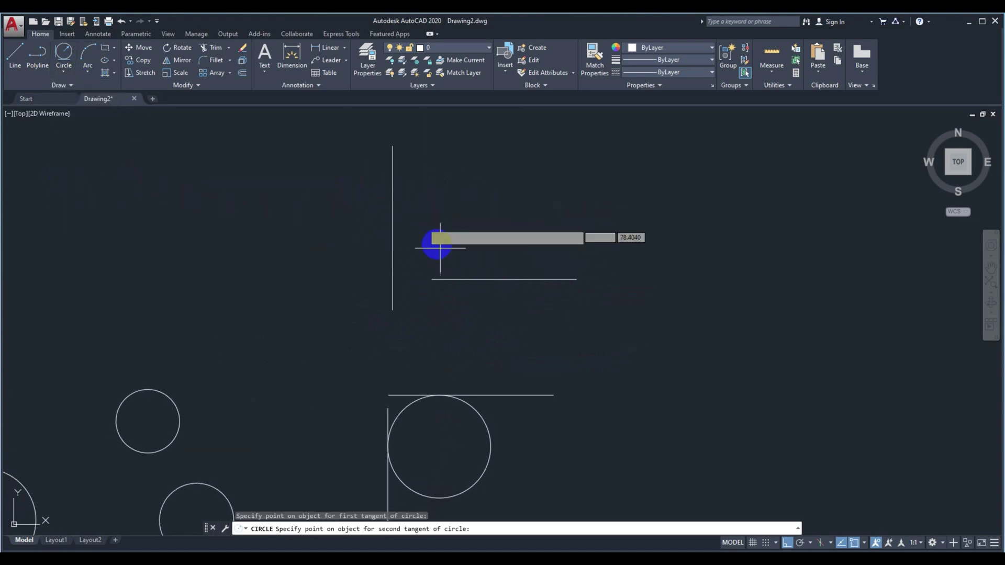
{"action": "left_click", "coordinate": [459, 279]}
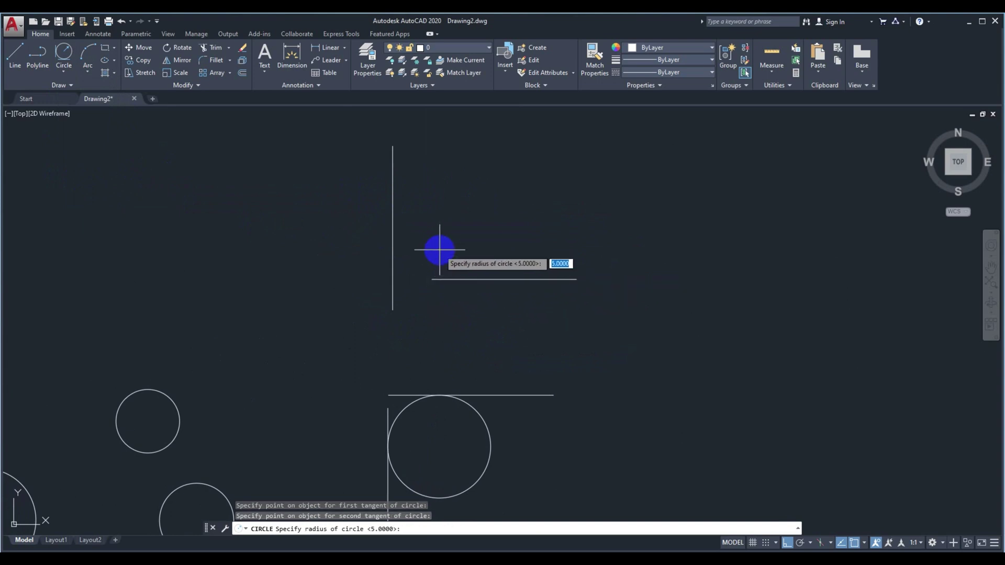
{"action": "key", "text": "Return"}
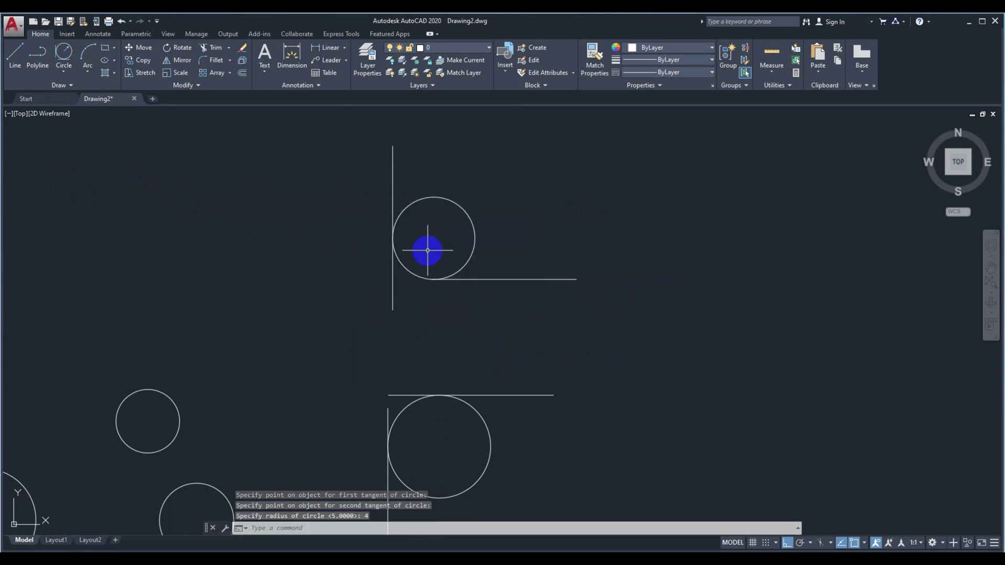
{"action": "scroll", "coordinate": [435, 259], "scroll_direction": "down", "scroll_amount": 2}
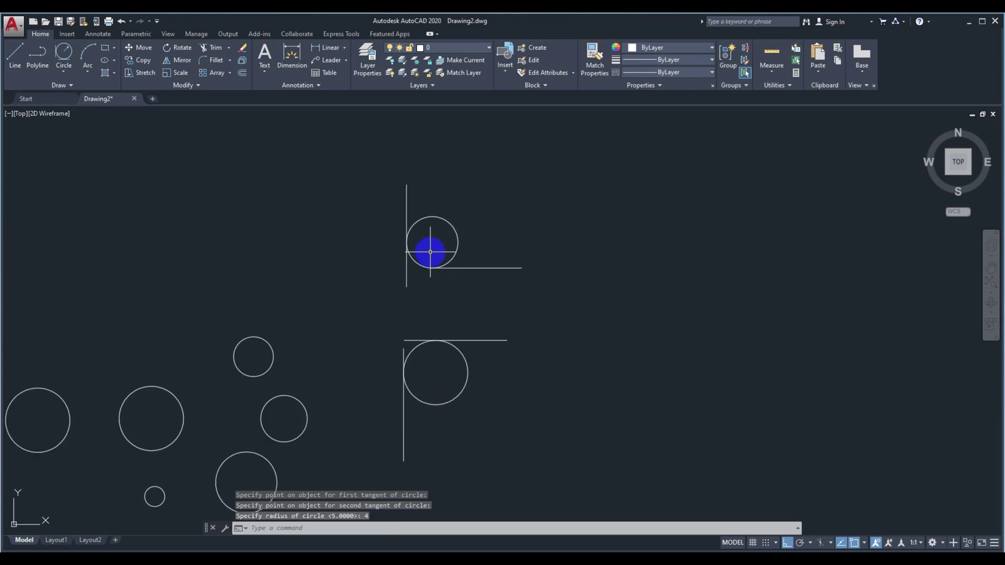
{"action": "scroll", "coordinate": [415, 249], "scroll_direction": "up", "scroll_amount": 3}
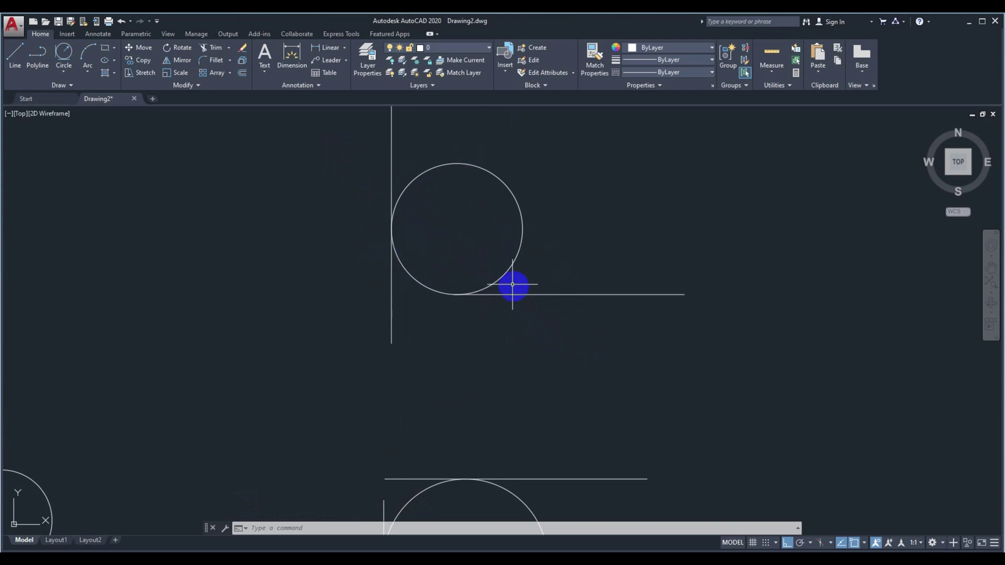
Draw three unconnected lines right of the tangent circles: two facing vertical lines with a horizontal line above and between them.
{"action": "scroll", "coordinate": [389, 272], "scroll_direction": "down", "scroll_amount": 4}
{"action": "middle_click_drag", "start_coordinate": [456, 264], "coordinate": [418, 285]}
{"action": "type", "text": "l"}
{"action": "key", "text": "Return"}
{"action": "left_click", "coordinate": [585, 363]}
{"action": "left_click", "coordinate": [586, 271]}
{"action": "key", "text": "Return"}
{"action": "key", "text": "Return"}
{"action": "left_click", "coordinate": [590, 232]}
{"action": "left_click", "coordinate": [700, 233]}
{"action": "key", "text": "Escape"}
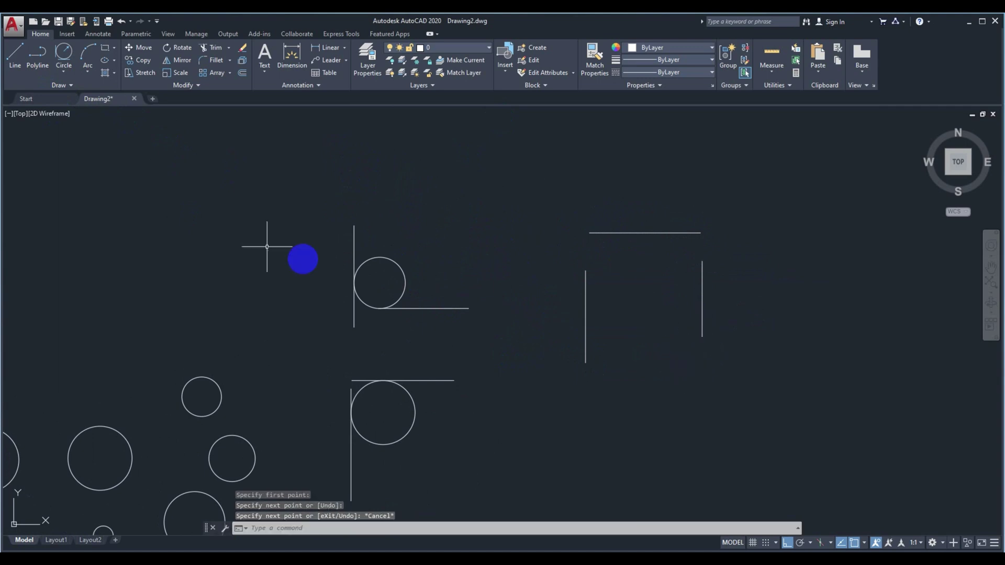
Draw a Tan, Tan, Tan circle touching the left vertical, upper horizontal and right vertical lines of the three-line group.
{"action": "left_click", "coordinate": [70, 72]}
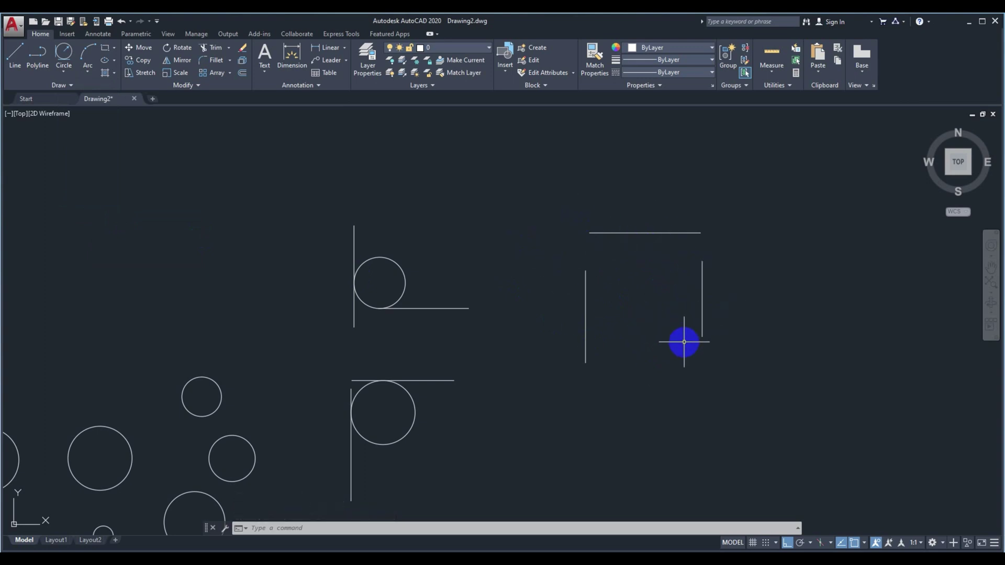
{"action": "left_click", "coordinate": [63, 76]}
{"action": "left_click", "coordinate": [103, 208]}
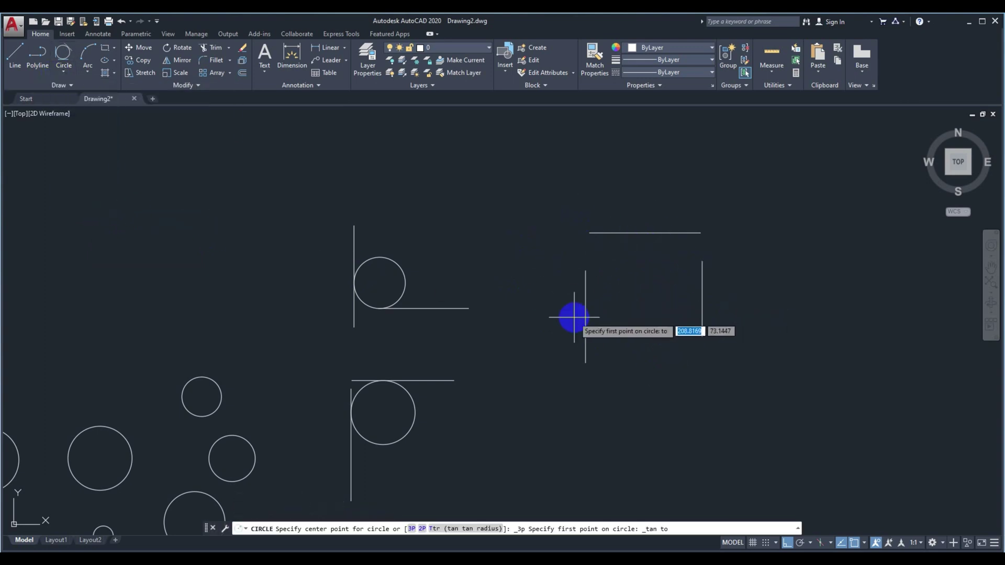
{"action": "left_click", "coordinate": [587, 292]}
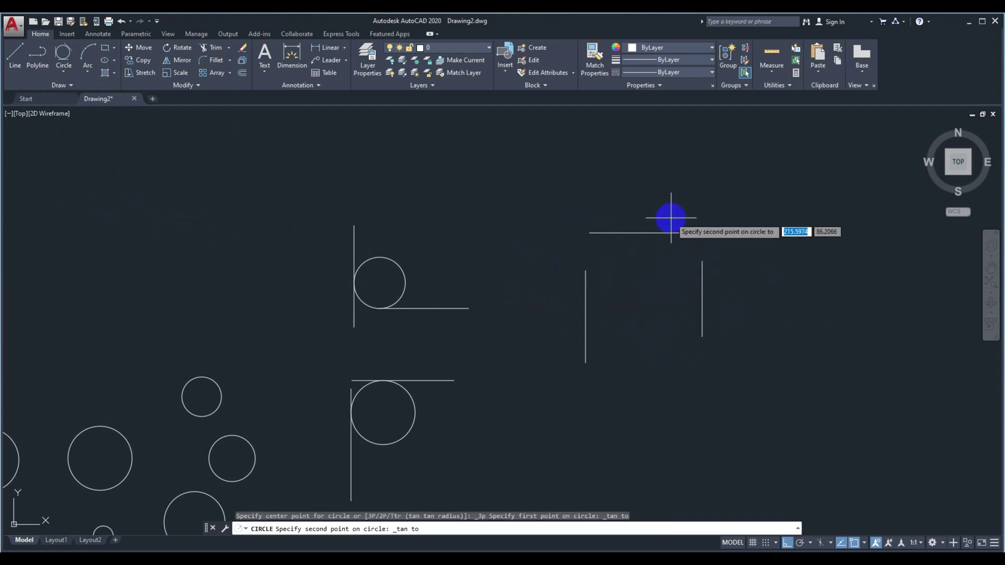
{"action": "left_click", "coordinate": [647, 233]}
{"action": "left_click", "coordinate": [702, 304]}
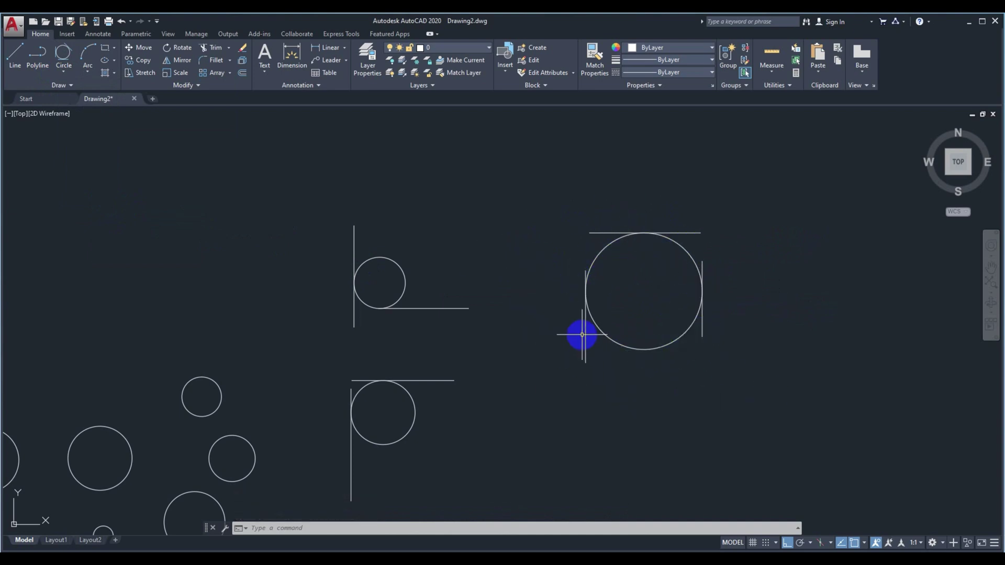
{"action": "middle_click_drag", "start_coordinate": [591, 329], "coordinate": [625, 290]}
{"action": "left_click", "coordinate": [19, 57]}
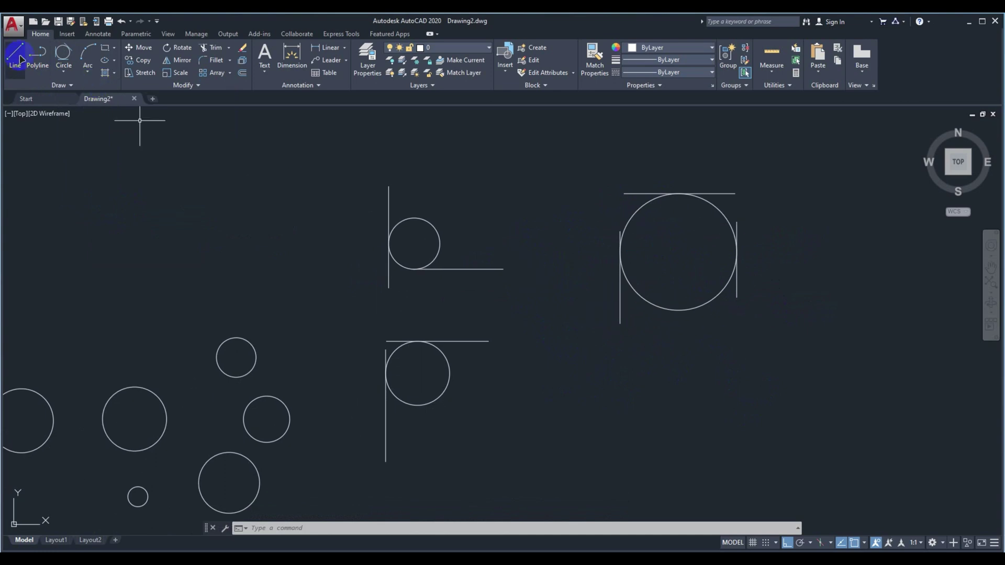
{"action": "left_click", "coordinate": [59, 77]}
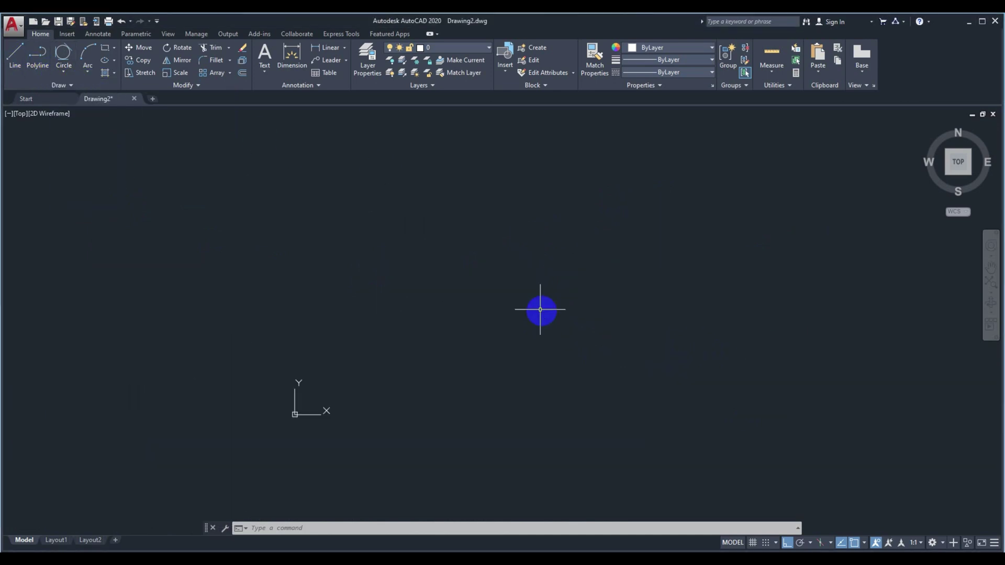
Draw a closed 10 by 10 square with the Line command, going up, right and down 10 units each before closing it.
{"action": "middle_click_drag", "start_coordinate": [558, 281], "coordinate": [374, 339]}
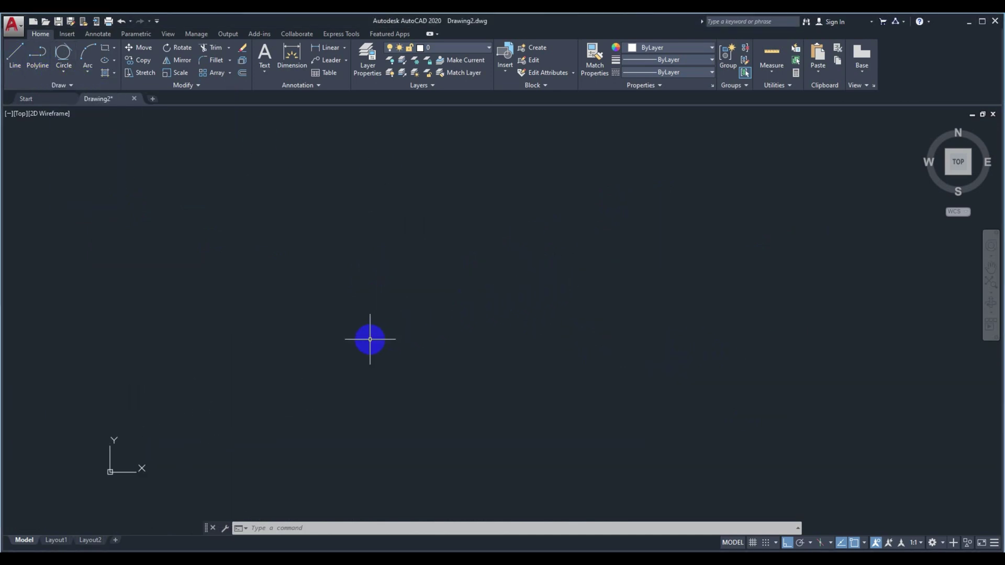
{"action": "type", "text": "l"}
{"action": "key", "text": "Return"}
{"action": "left_click", "coordinate": [370, 342]}
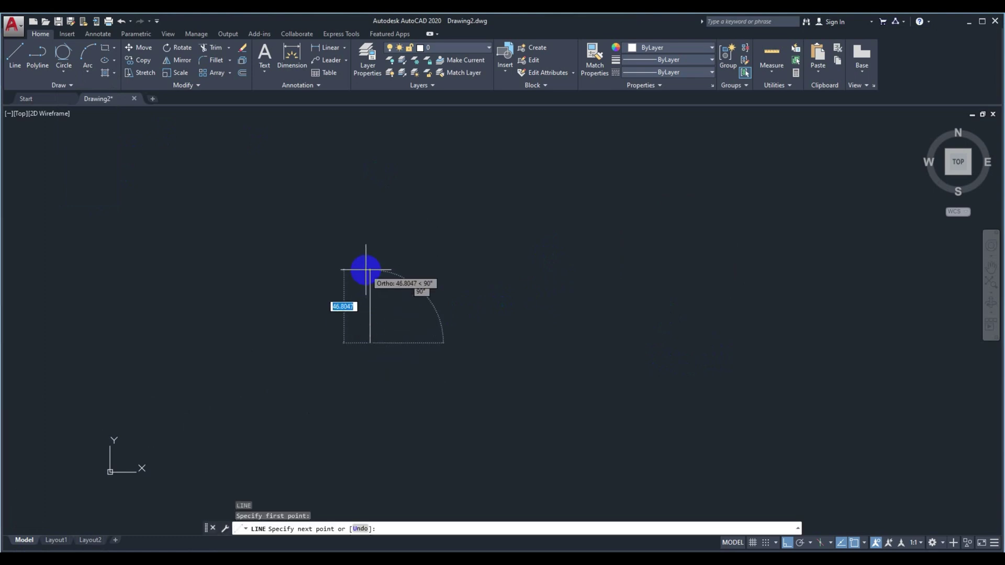
{"action": "key", "text": "Return"}
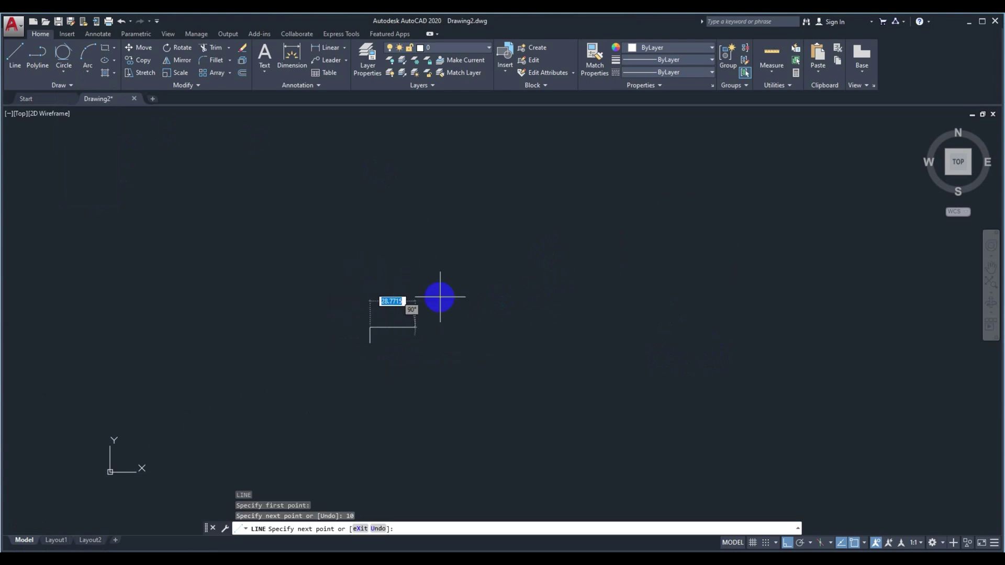
{"action": "key", "text": "Return"}
{"action": "scroll", "coordinate": [384, 343], "scroll_direction": "up", "scroll_amount": 8}
{"action": "type", "text": "10"}
{"action": "key", "text": "Return"}
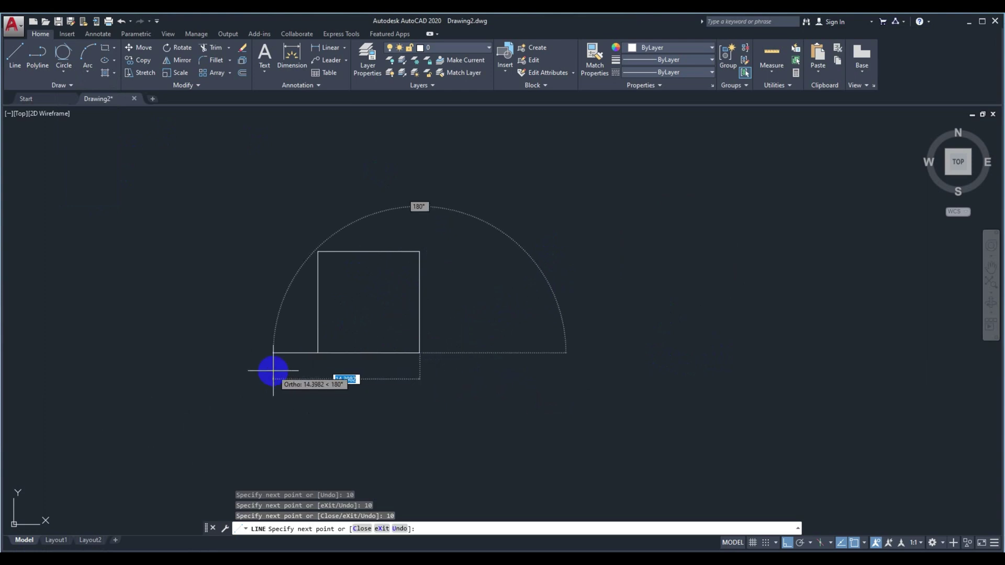
{"action": "key", "text": "Return"}
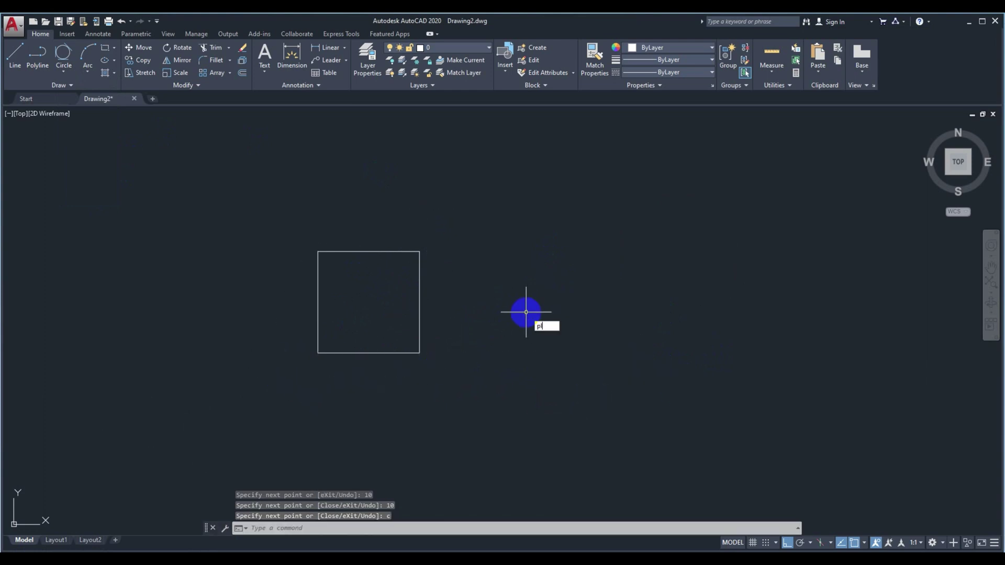
Draw a closed 10 by 10 square as a single polyline to the right of the line square.
{"action": "type", "text": "pl"}
{"action": "key", "text": "Return"}
{"action": "left_click", "coordinate": [520, 356]}
{"action": "type", "text": "1"}
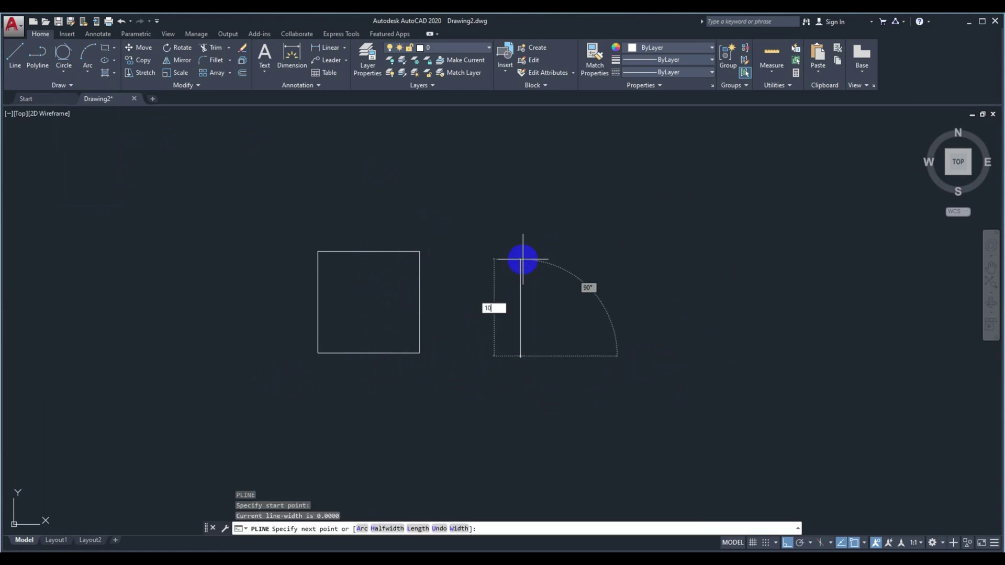
{"action": "type", "text": "0"}
{"action": "key", "text": "Return"}
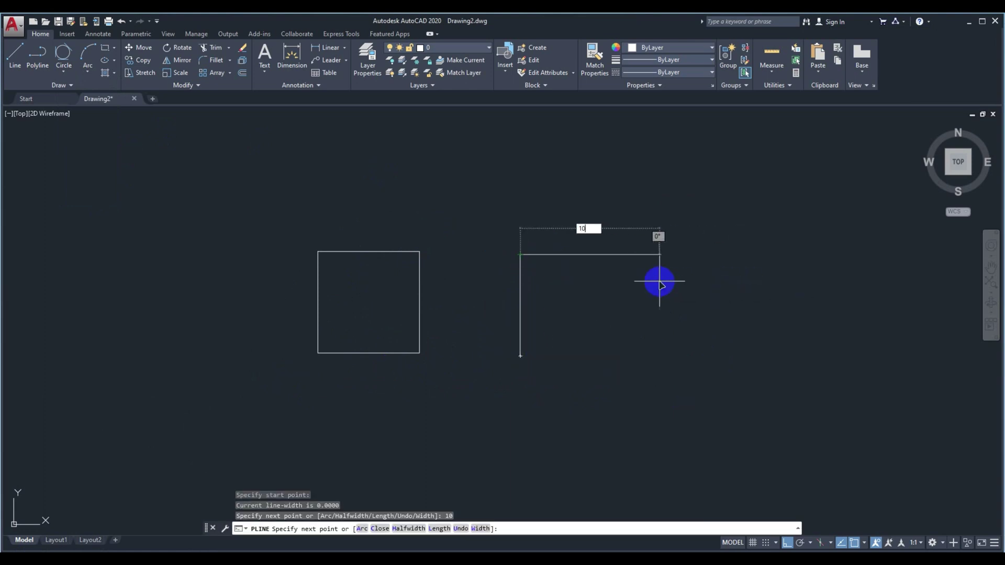
{"action": "type", "text": "10"}
{"action": "key", "text": "Return"}
{"action": "type", "text": "10"}
{"action": "key", "text": "Return"}
{"action": "type", "text": "c"}
{"action": "key", "text": "Return"}
Draw a circle of radius 5 to the right of the polyline square.
{"action": "middle_click_drag", "start_coordinate": [695, 353], "coordinate": [484, 351]}
{"action": "type", "text": "c"}
{"action": "key", "text": "Return"}
{"action": "left_click", "coordinate": [500, 321]}
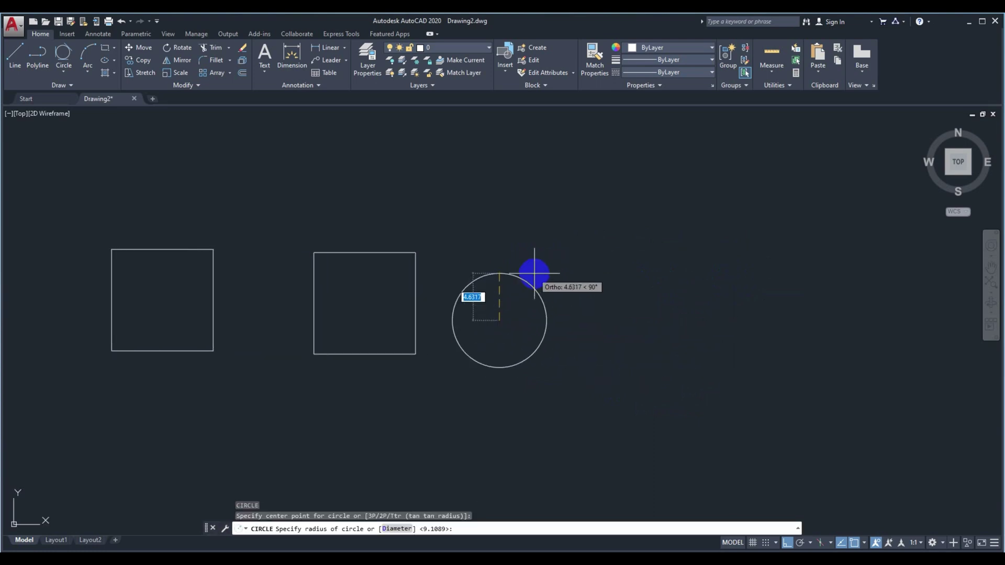
{"action": "type", "text": "5"}
{"action": "key", "text": "Return"}
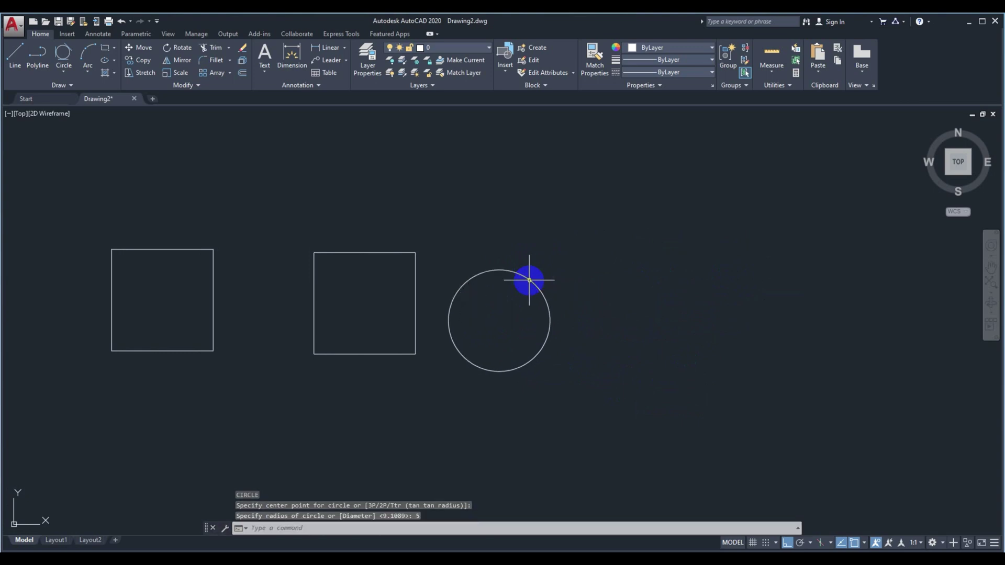
Draw another circle to the right of the radius 5 circle, using the Diameter option with a diameter of 10.
{"action": "key", "text": "Return"}
{"action": "left_click", "coordinate": [658, 328]}
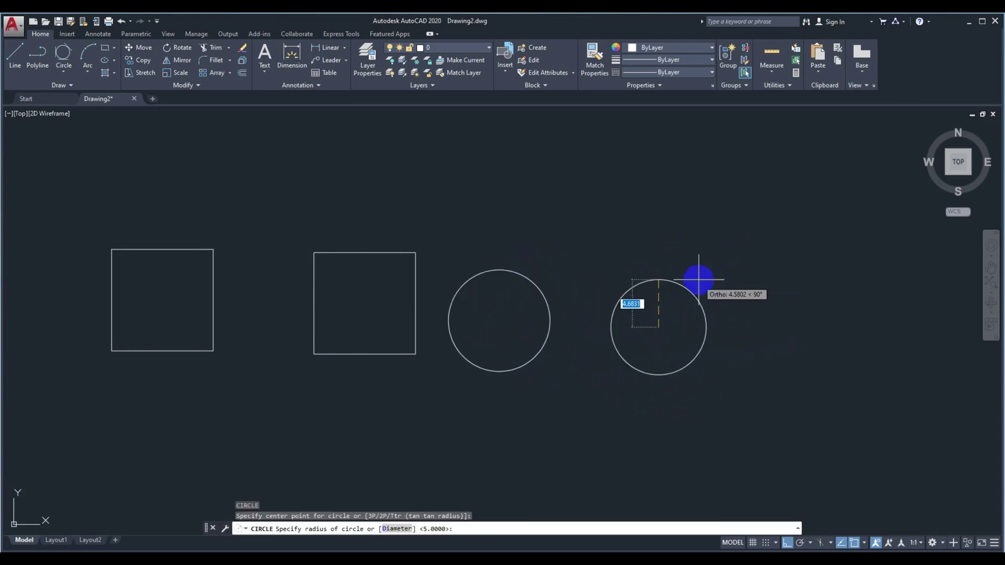
{"action": "key", "text": "Return"}
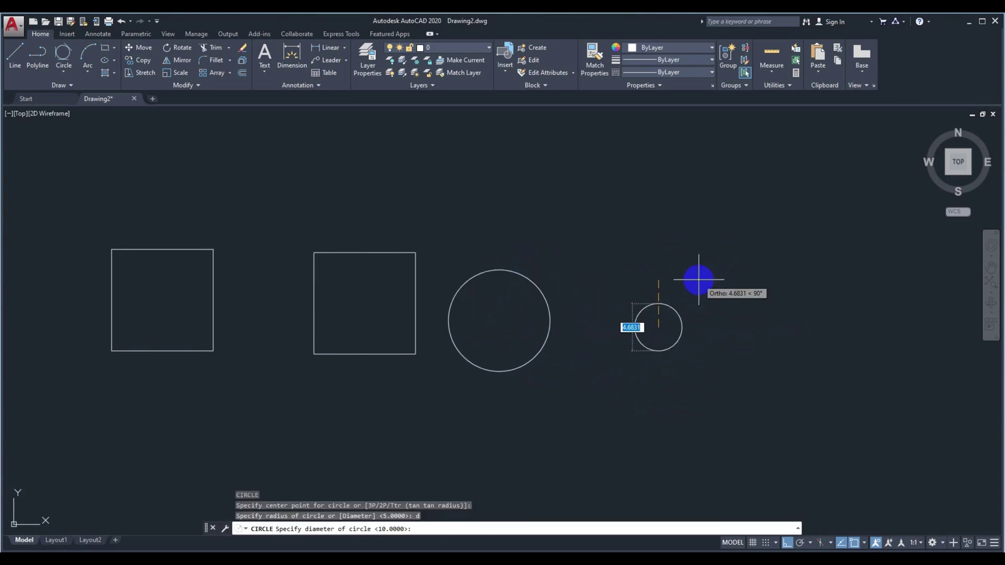
{"action": "type", "text": "10"}
{"action": "key", "text": "Return"}
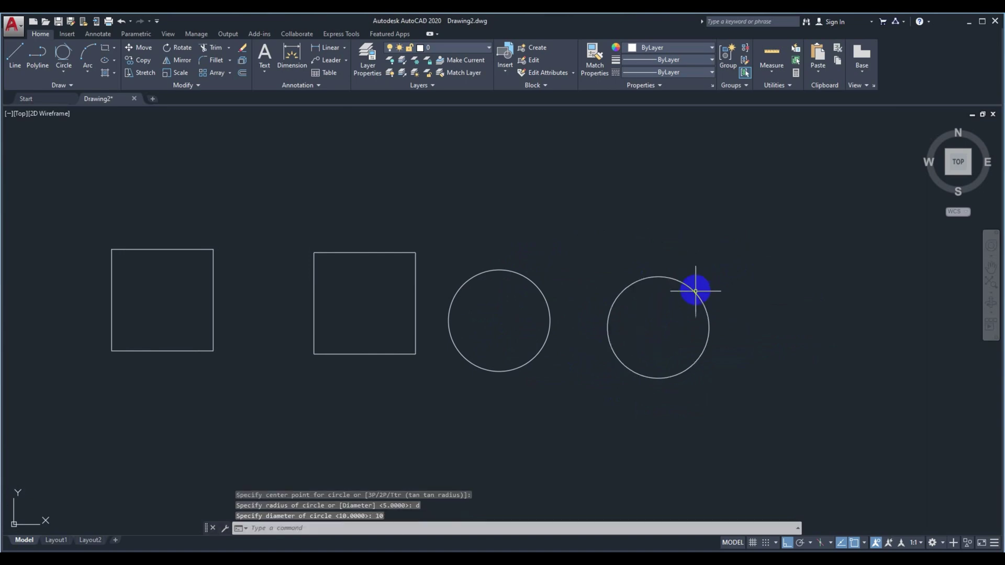